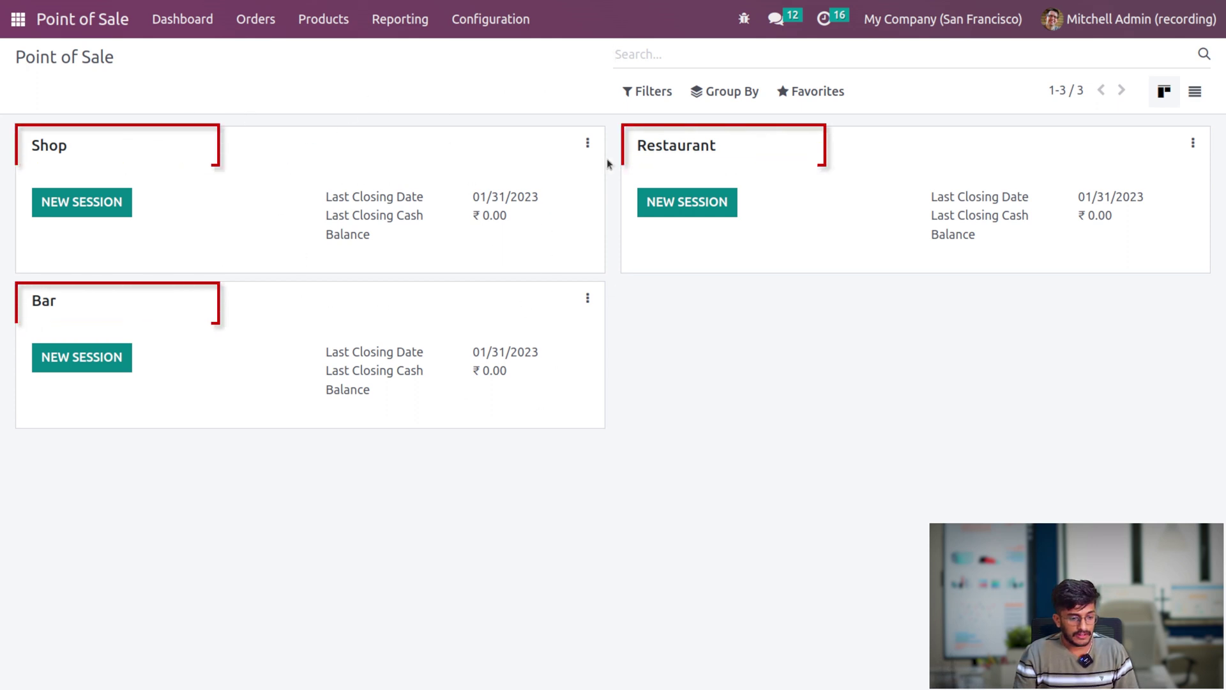
Open the options menu on the Shop point-of-sale card.
click(587, 143)
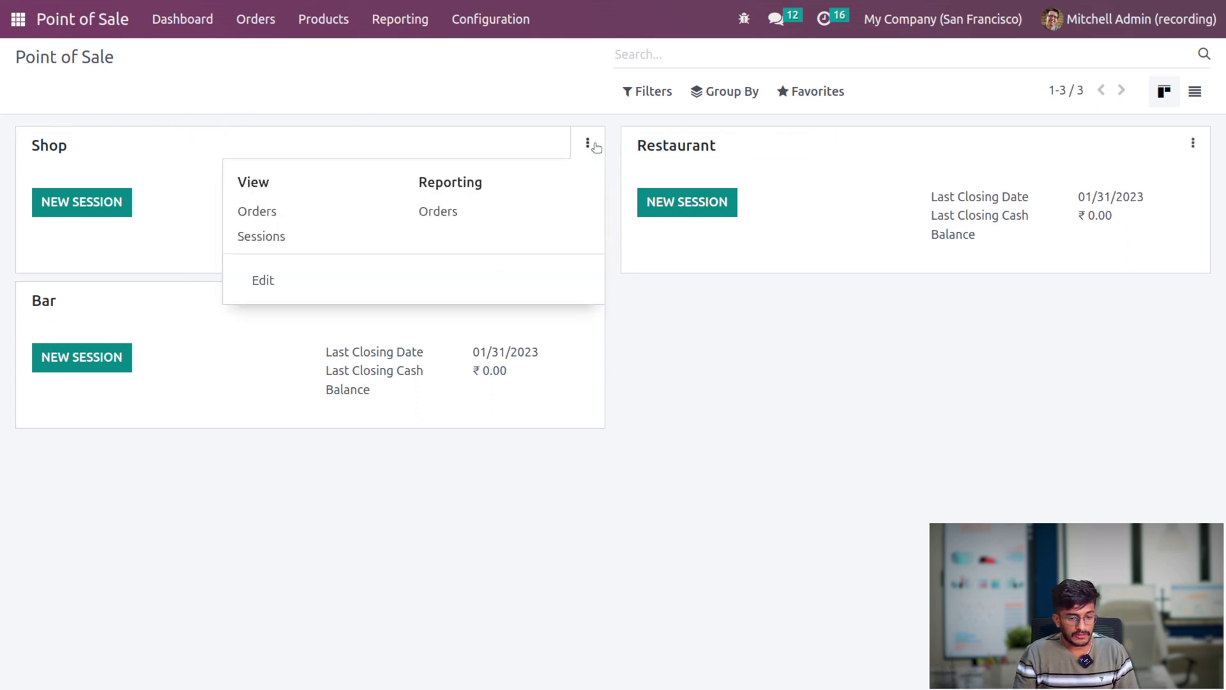
Turn on Automatic Receipt Printing under Bills & Receipts, save, and go back to the dashboard.
click(269, 281)
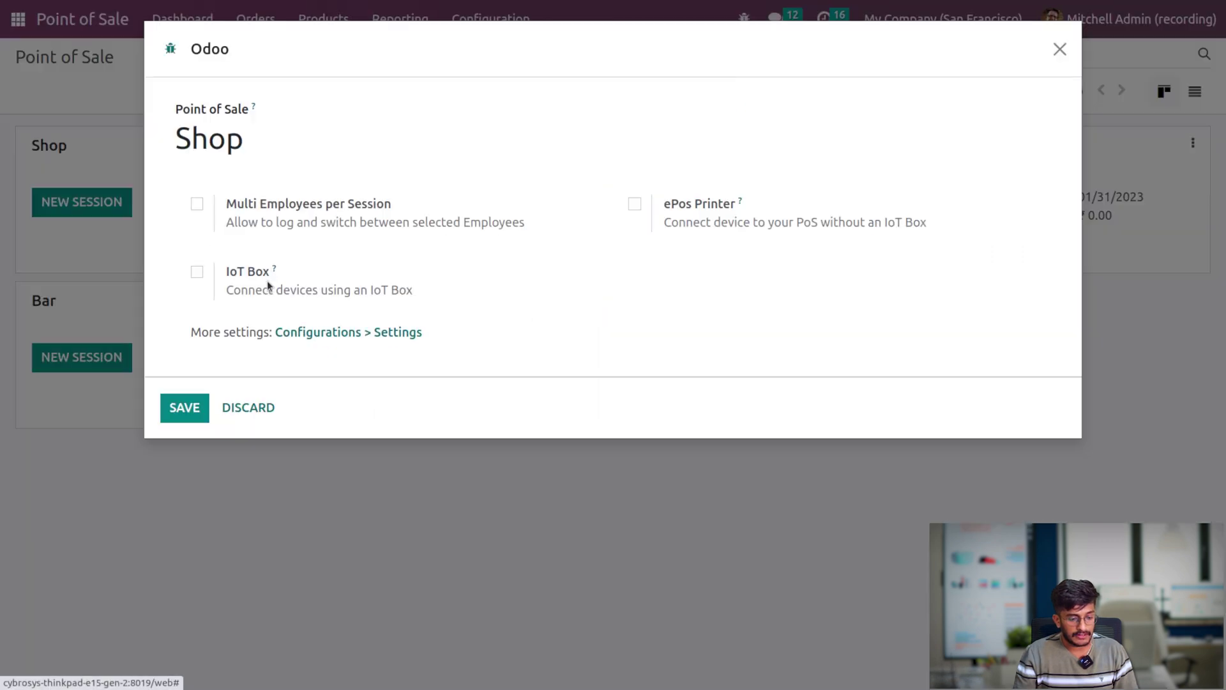
click(311, 333)
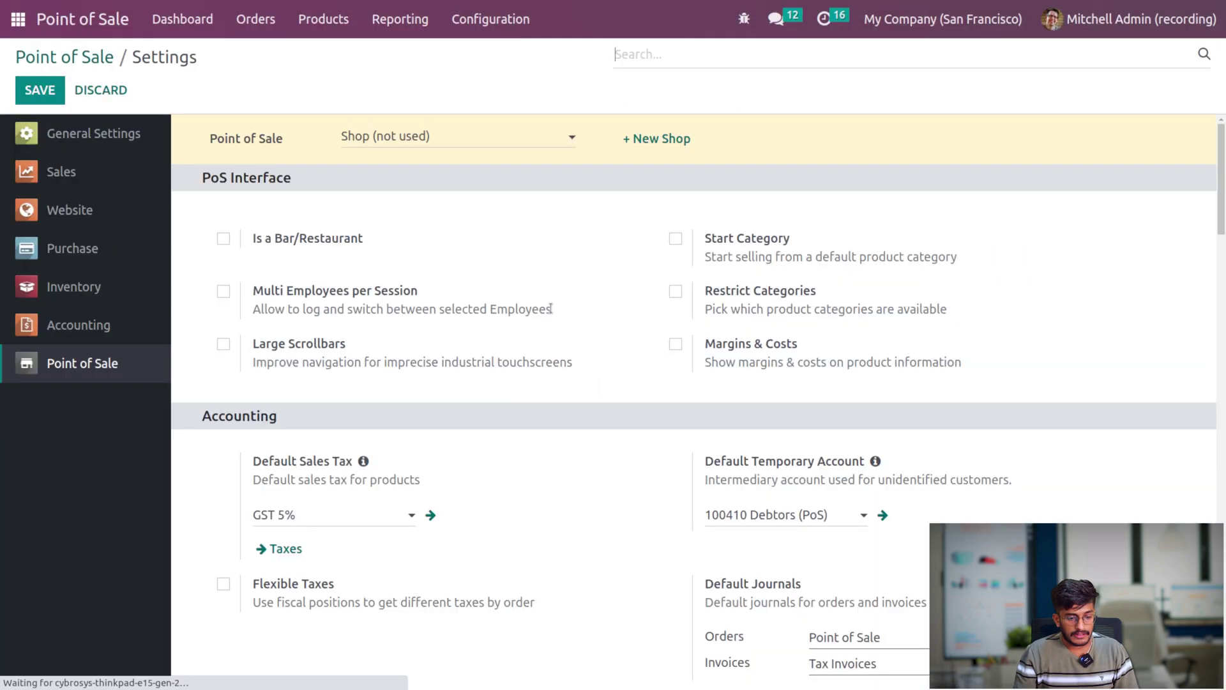
scroll(636, 617, down, 4)
scroll(636, 617, down, 9)
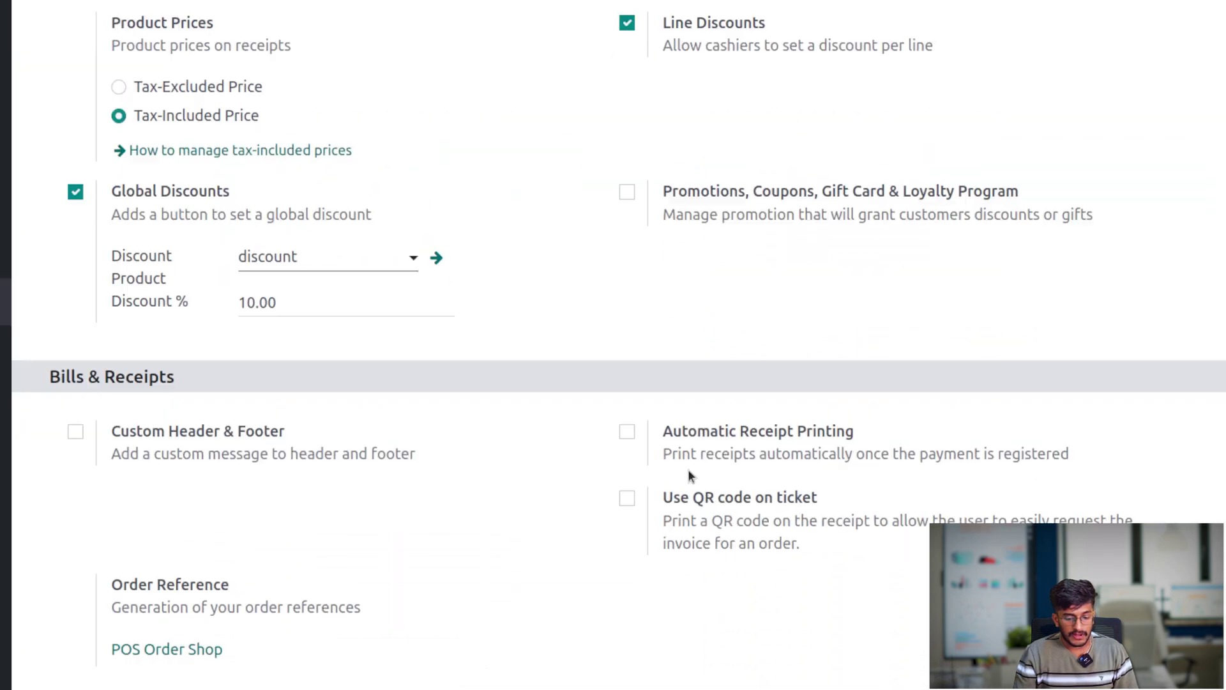
click(678, 475)
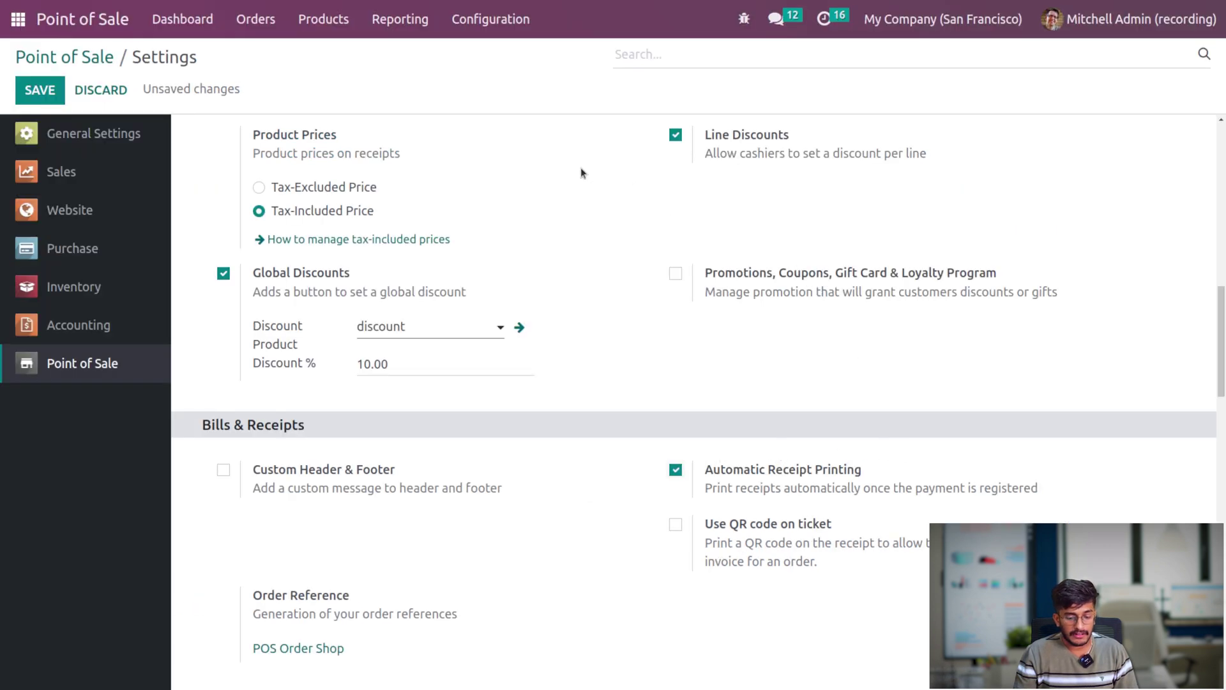
click(33, 92)
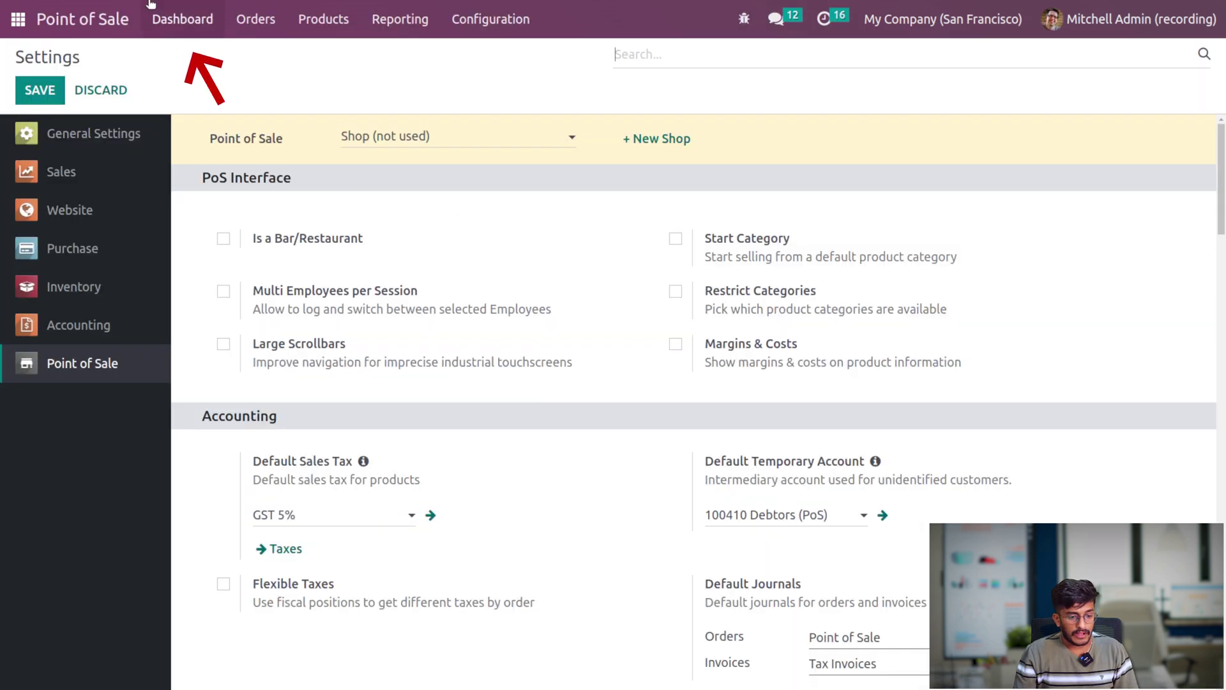
click(161, 20)
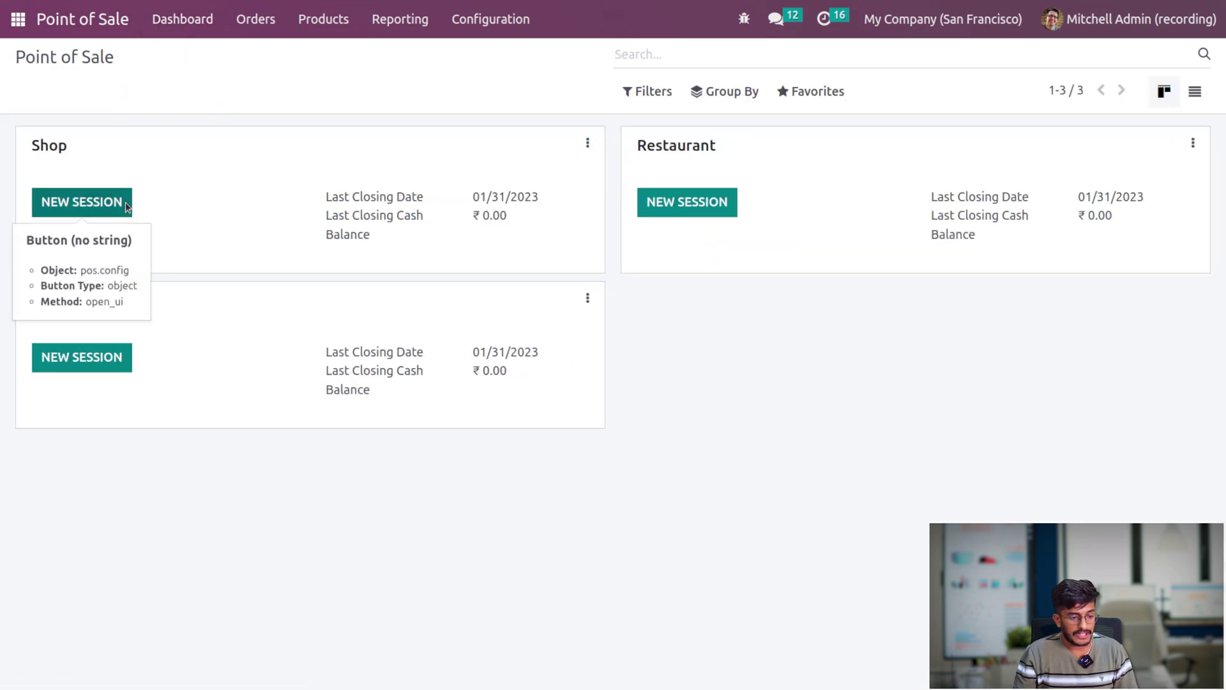
Open a new Shop session with 888 opening cash.
click(104, 205)
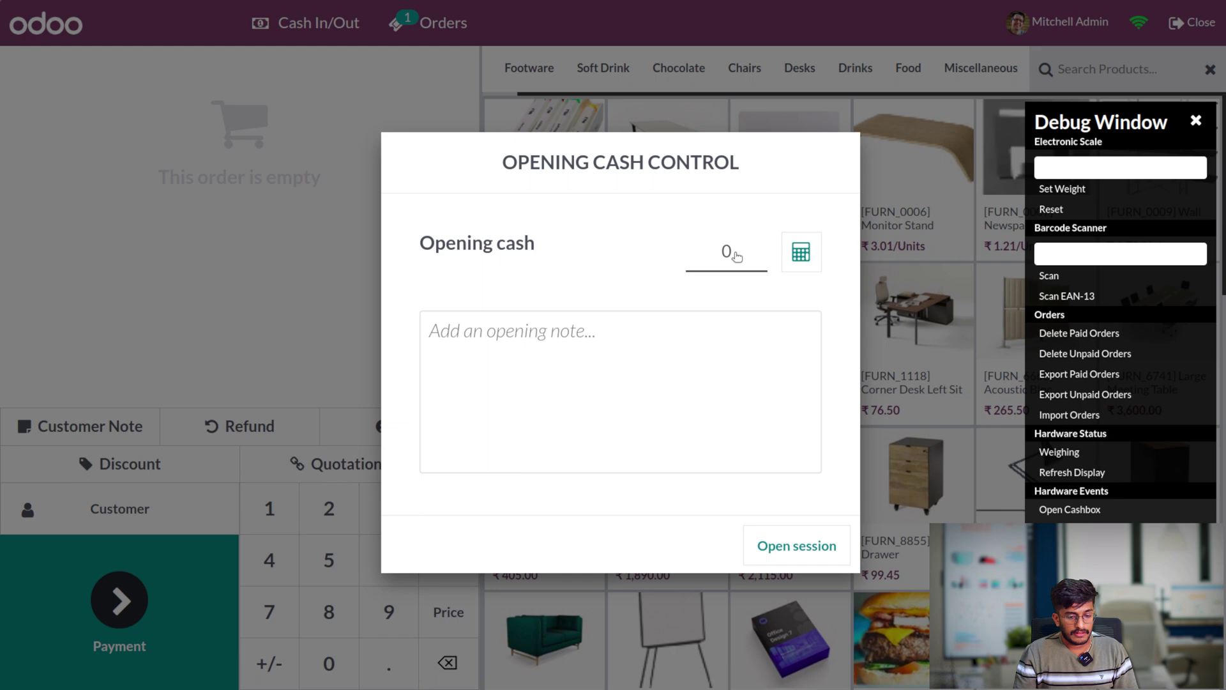
text(888)
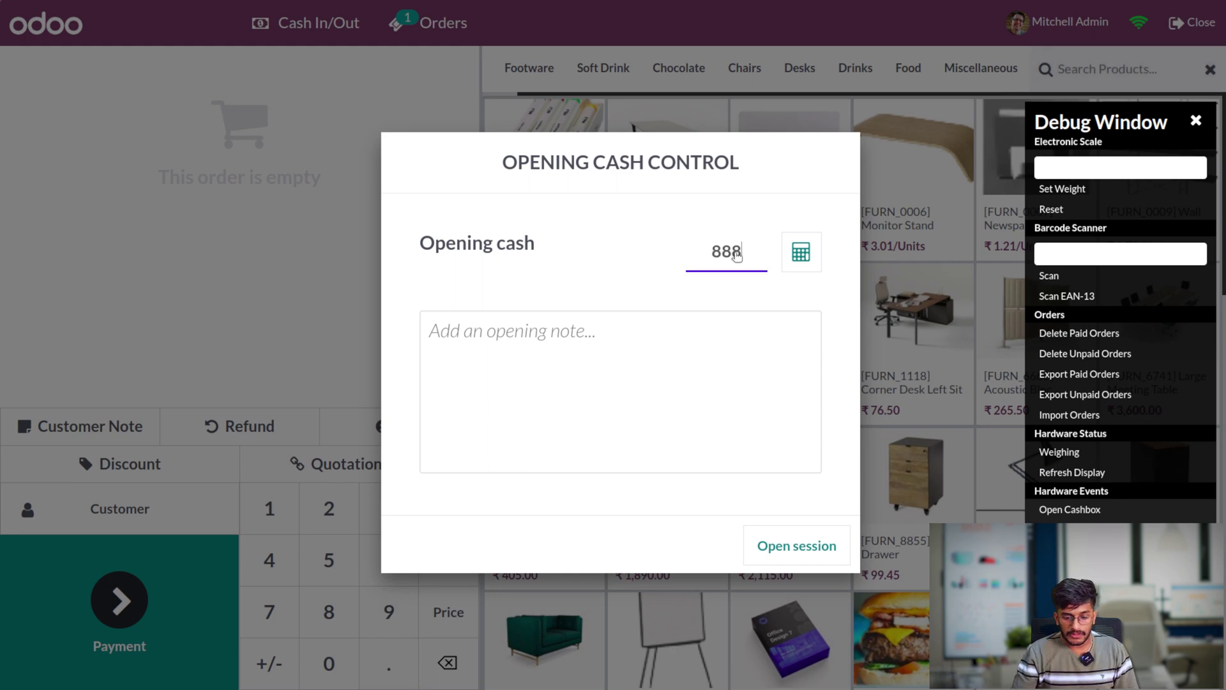
click(813, 560)
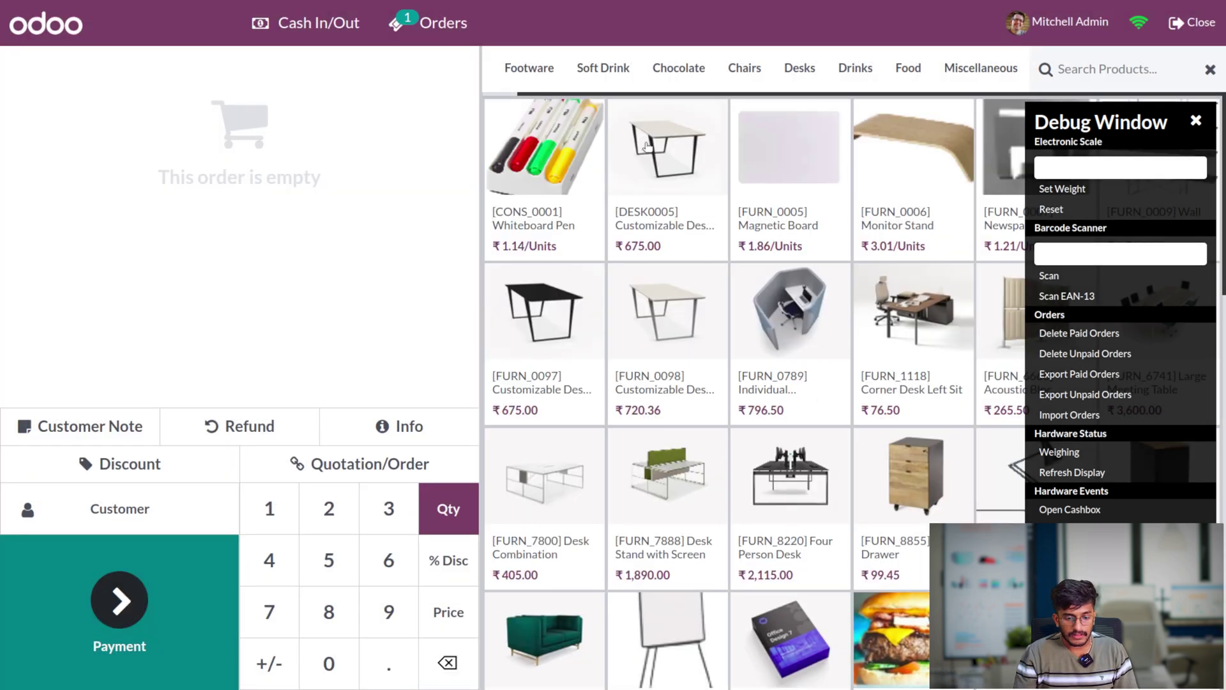
Add the Customizable Desk for customer Azure Interior and go to payment.
click(647, 146)
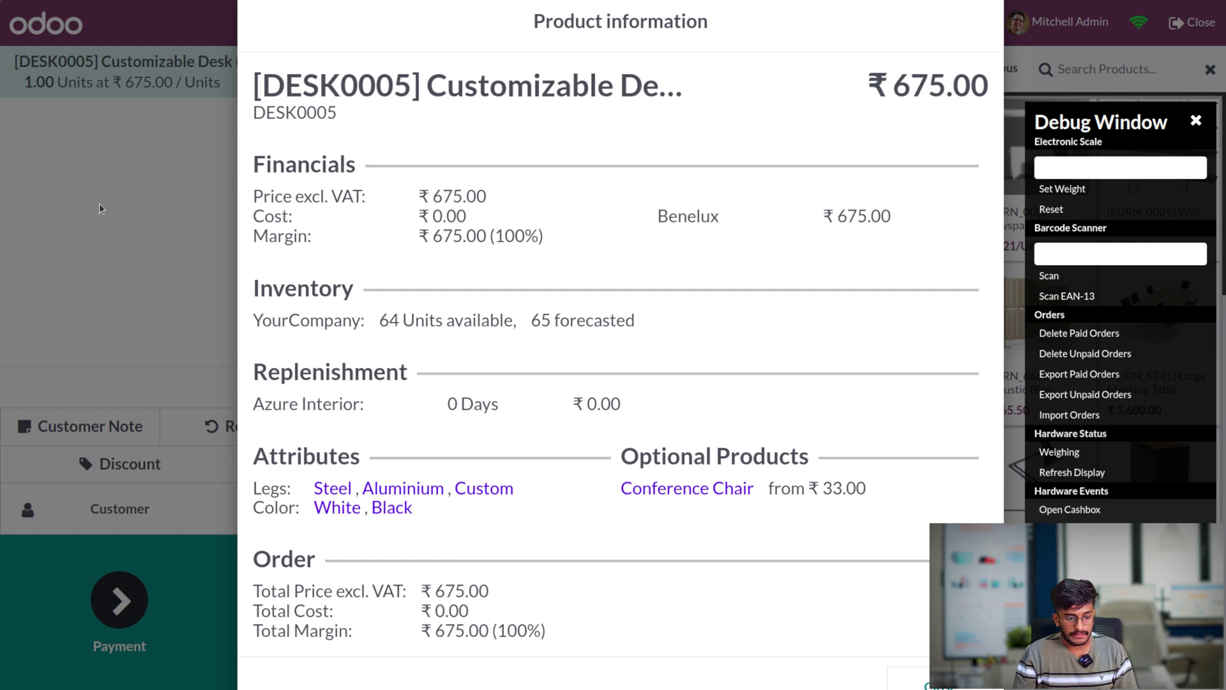
scroll(347, 571, down, 1)
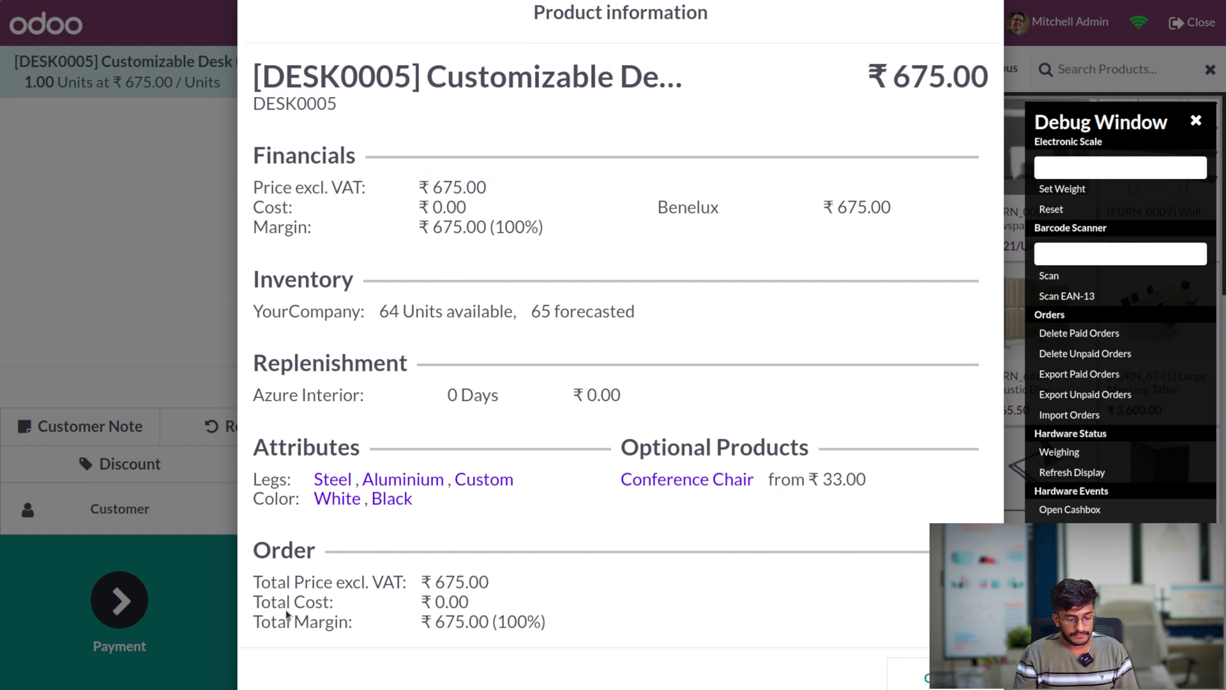
click(897, 667)
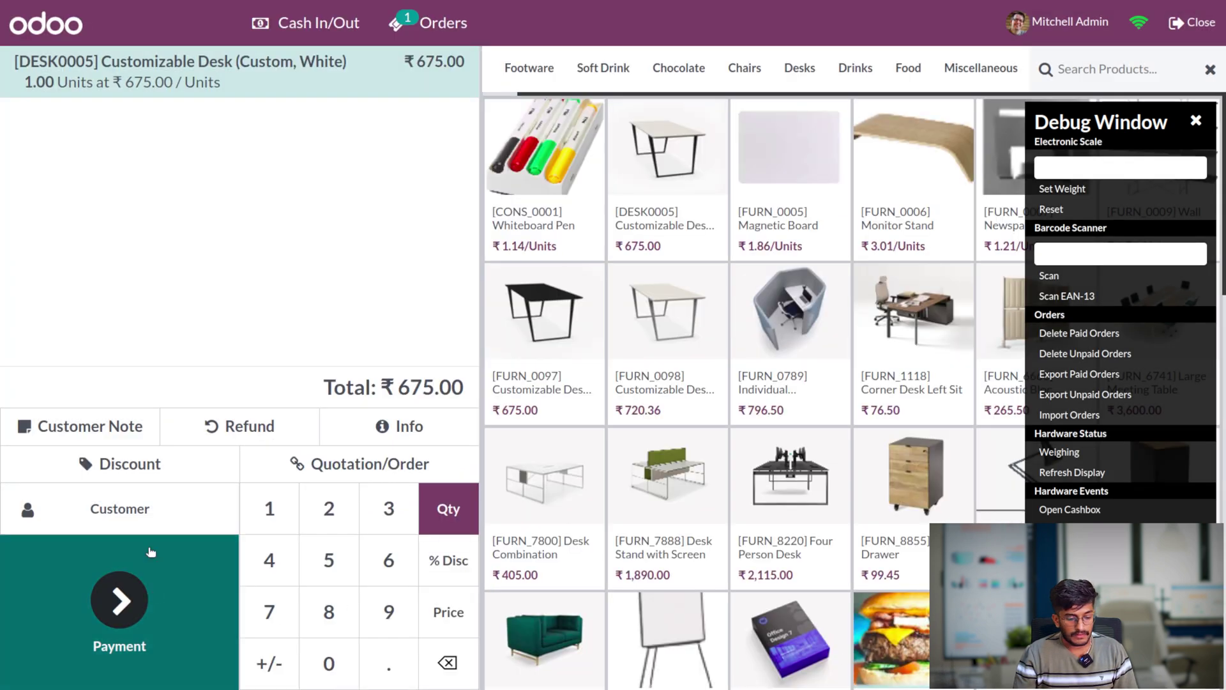
click(119, 509)
click(663, 225)
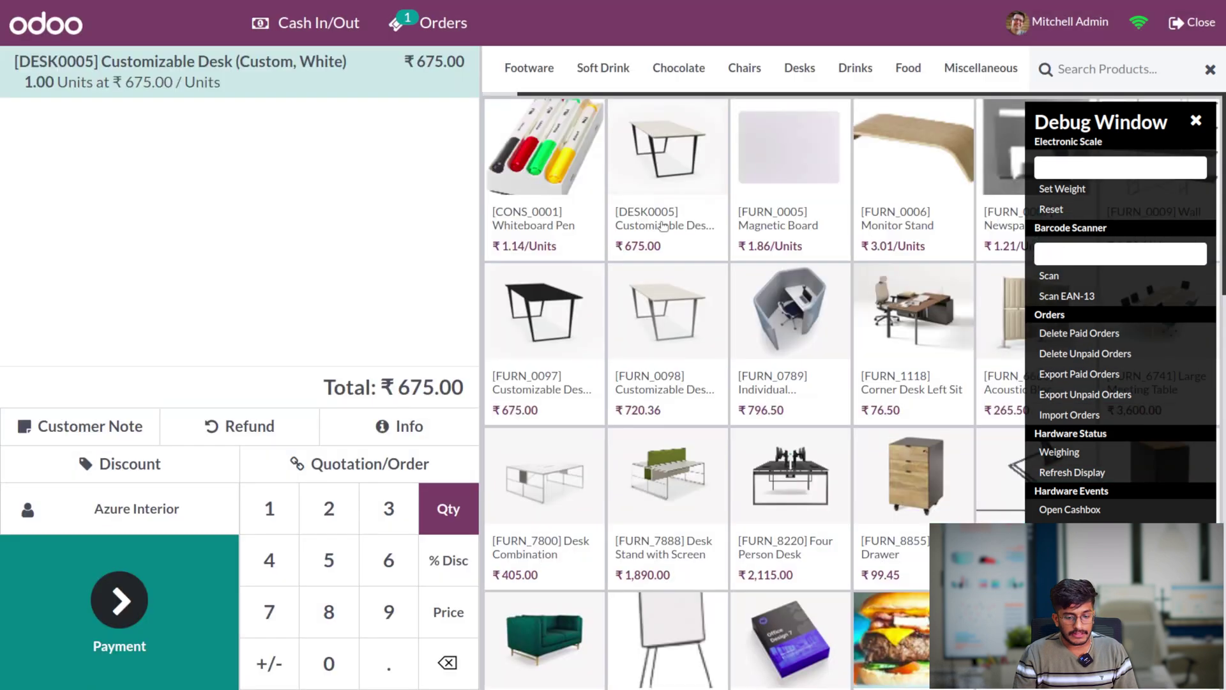
click(1197, 121)
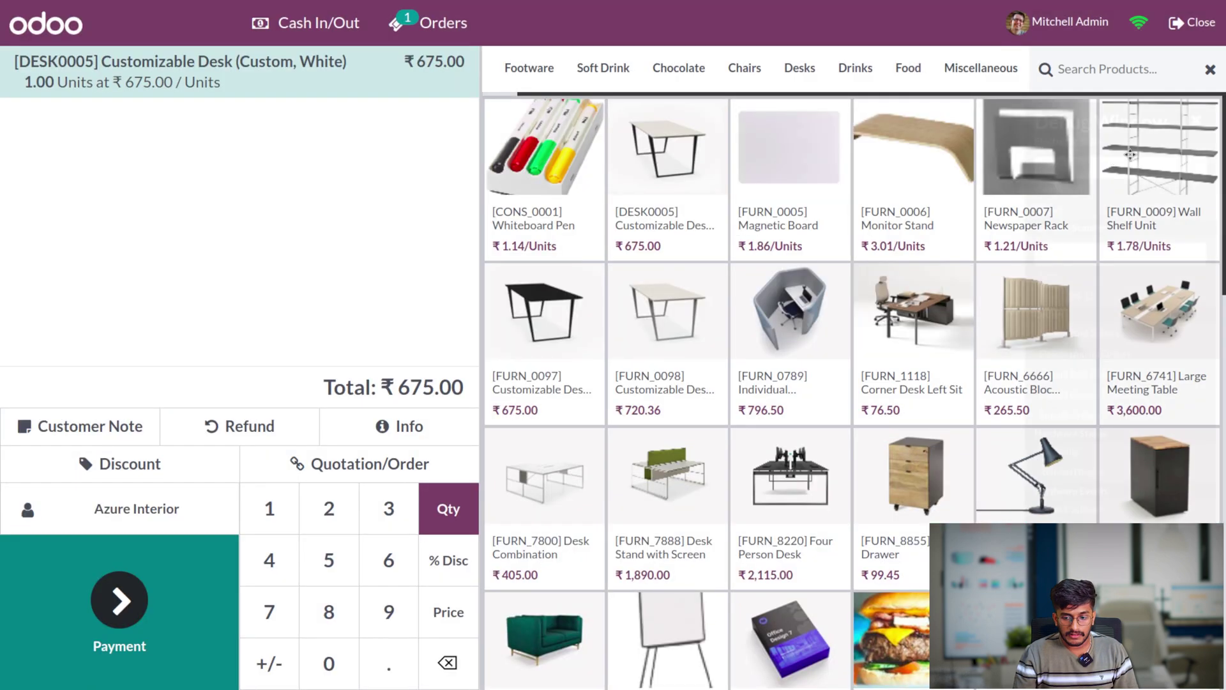
click(173, 604)
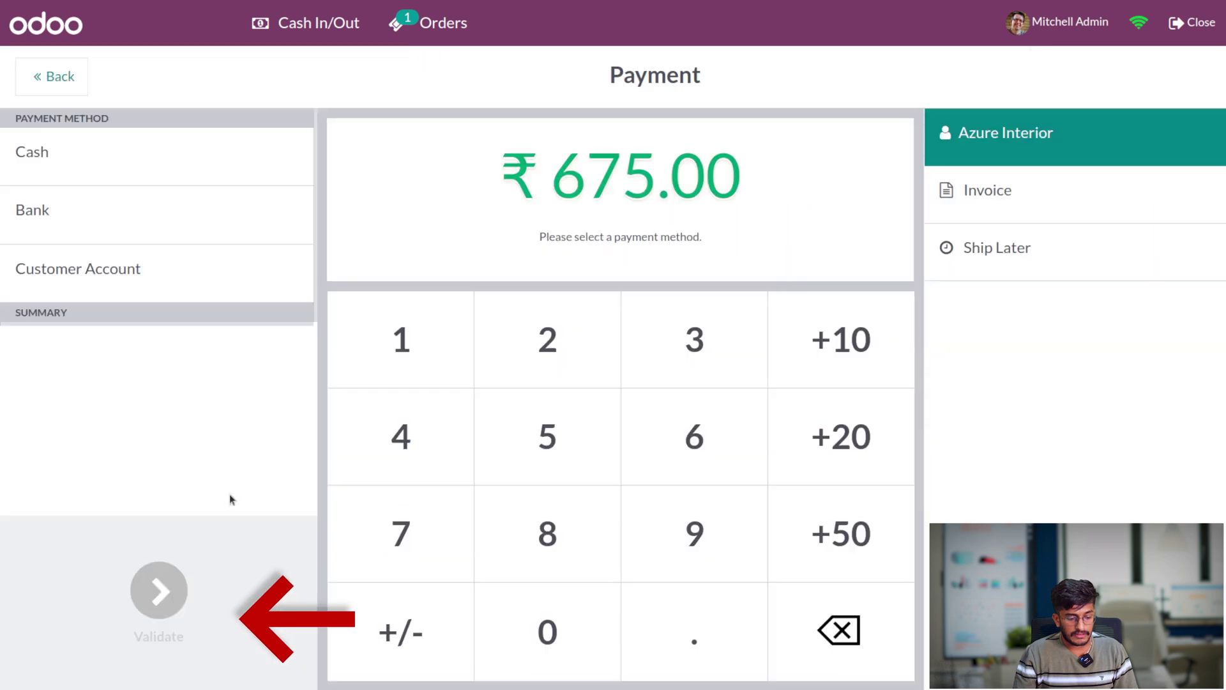
Pay the ₹675.00 in cash and save the receipt as Odoo POS.pdf, replacing the existing file.
click(195, 146)
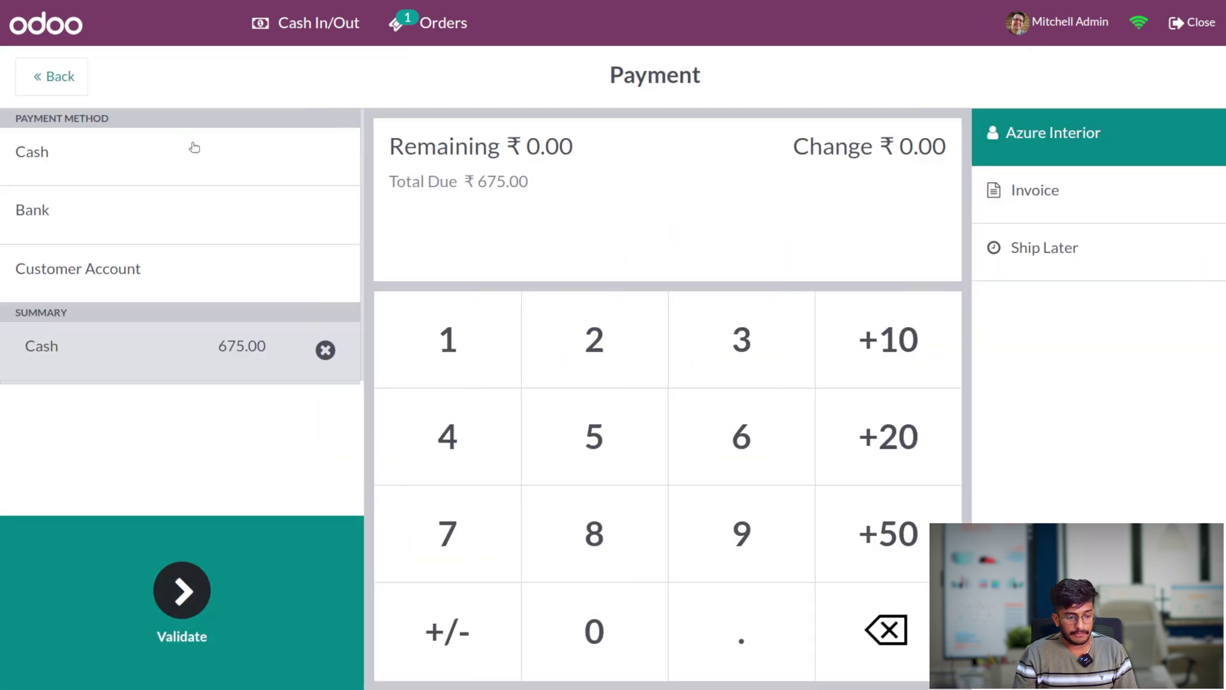
click(183, 601)
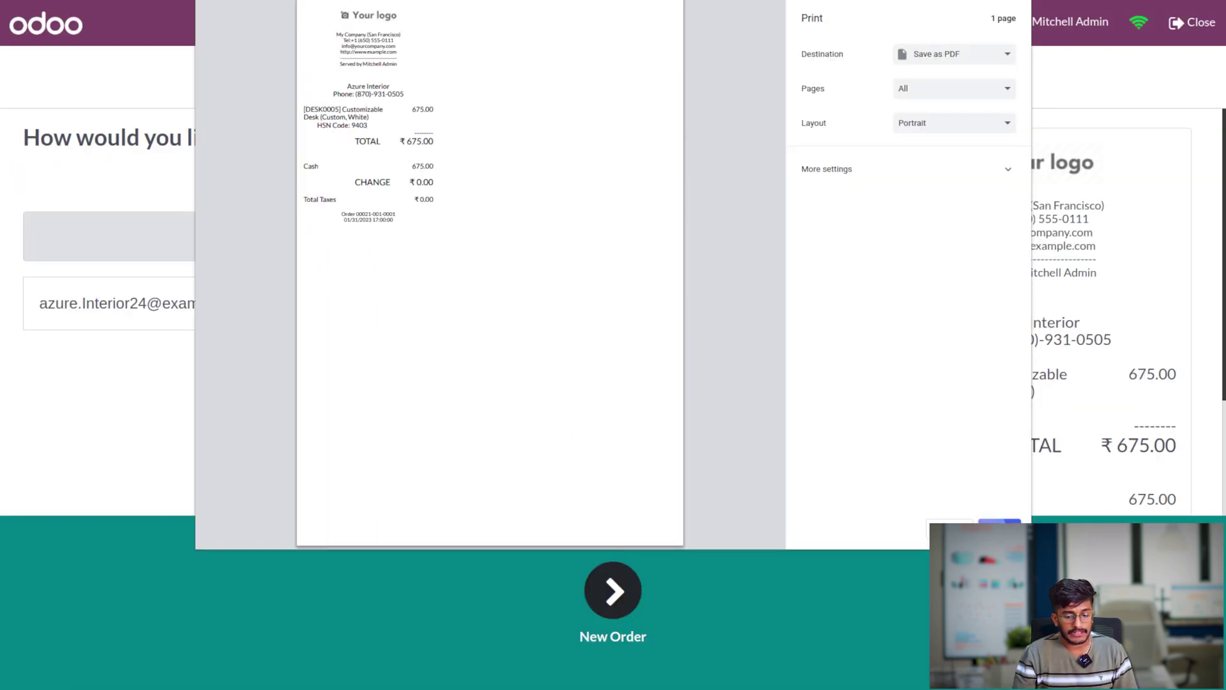
click(994, 520)
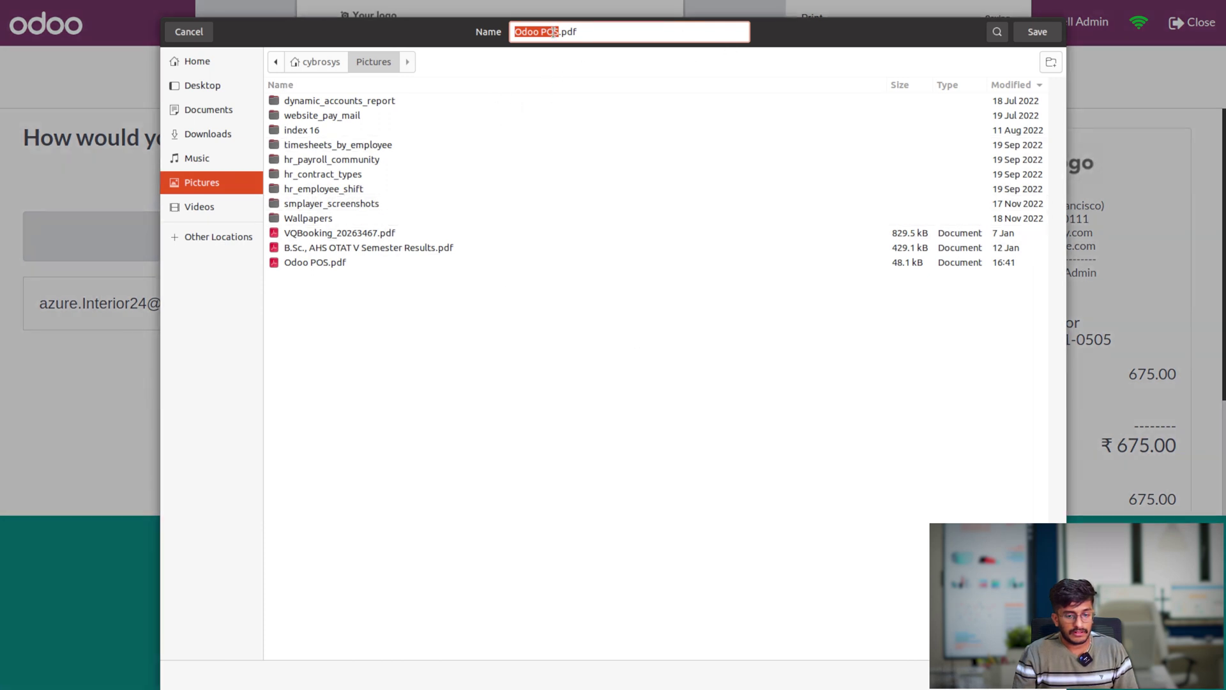
click(1022, 35)
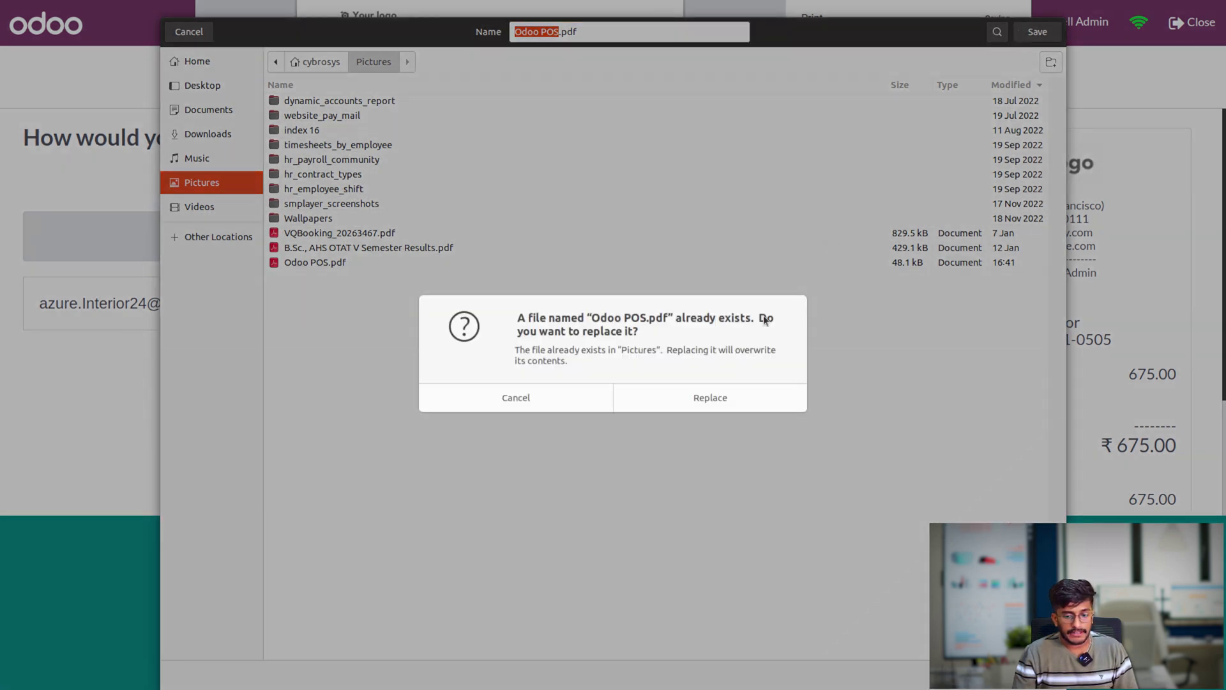
click(710, 400)
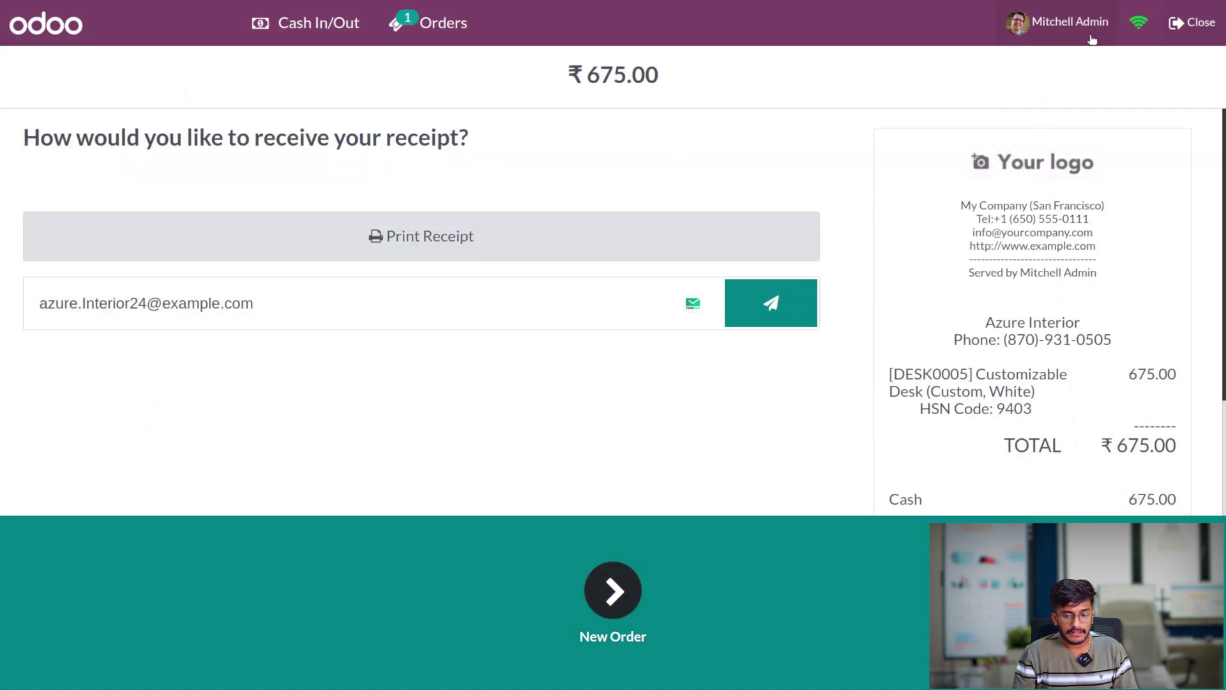
Close the Shop session, accepting the cash difference.
click(1195, 25)
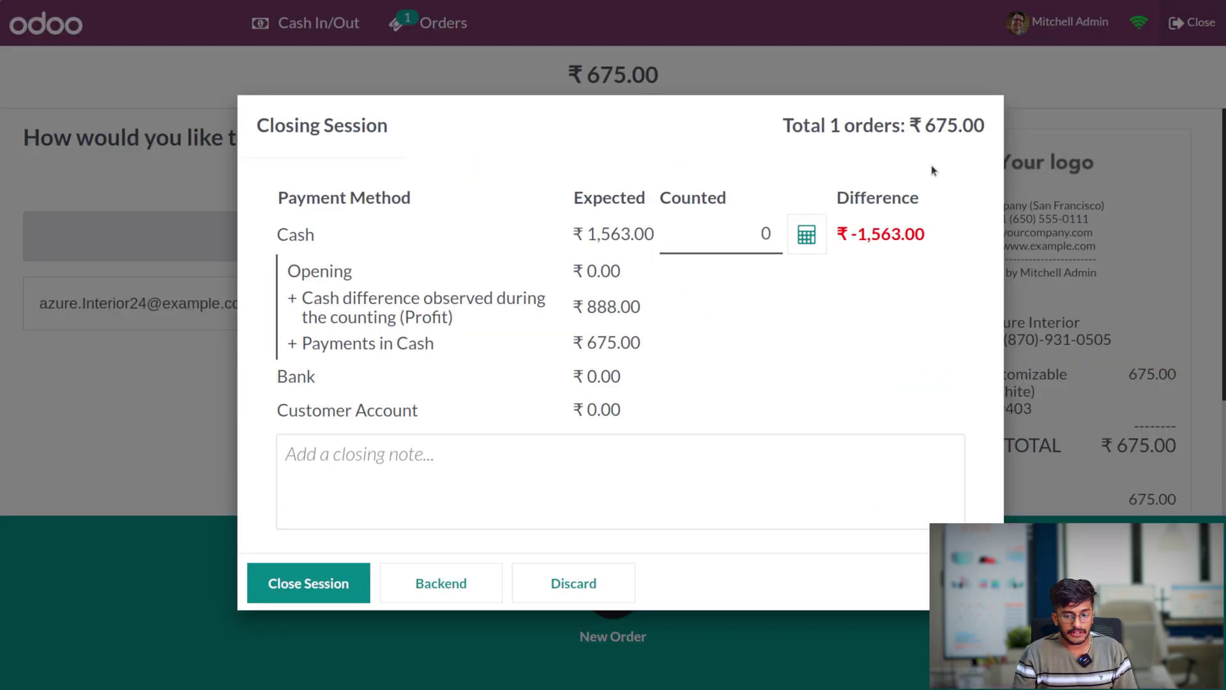
click(325, 581)
click(757, 418)
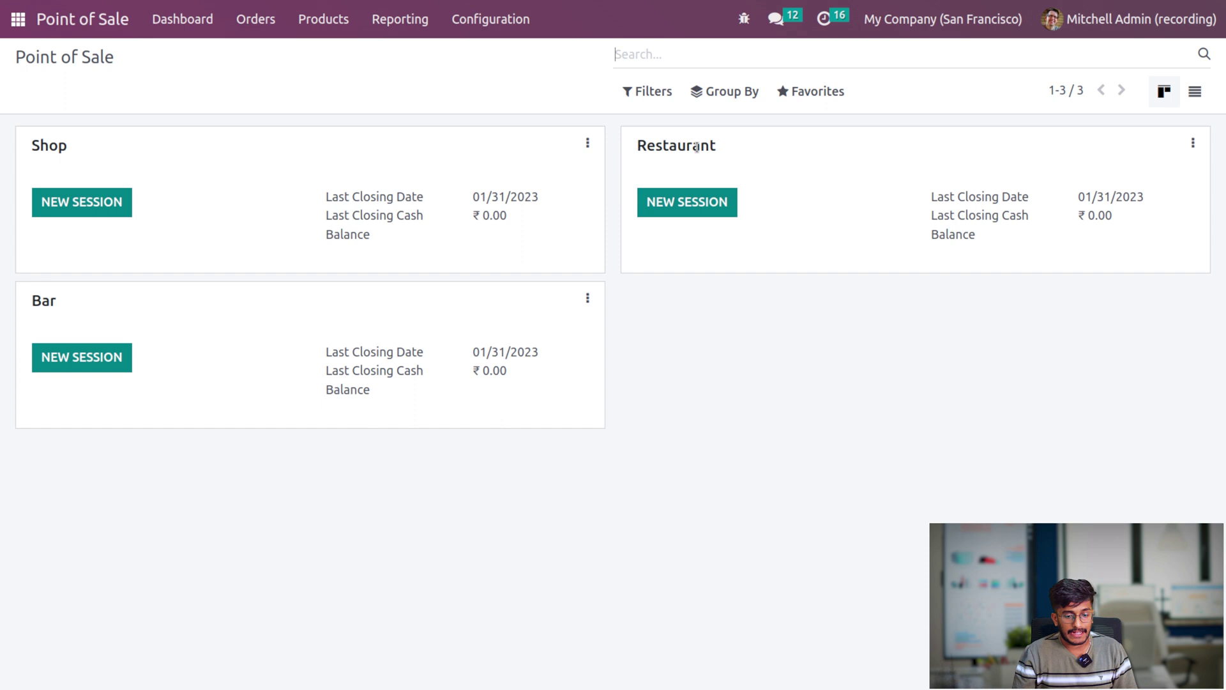
click(1192, 145)
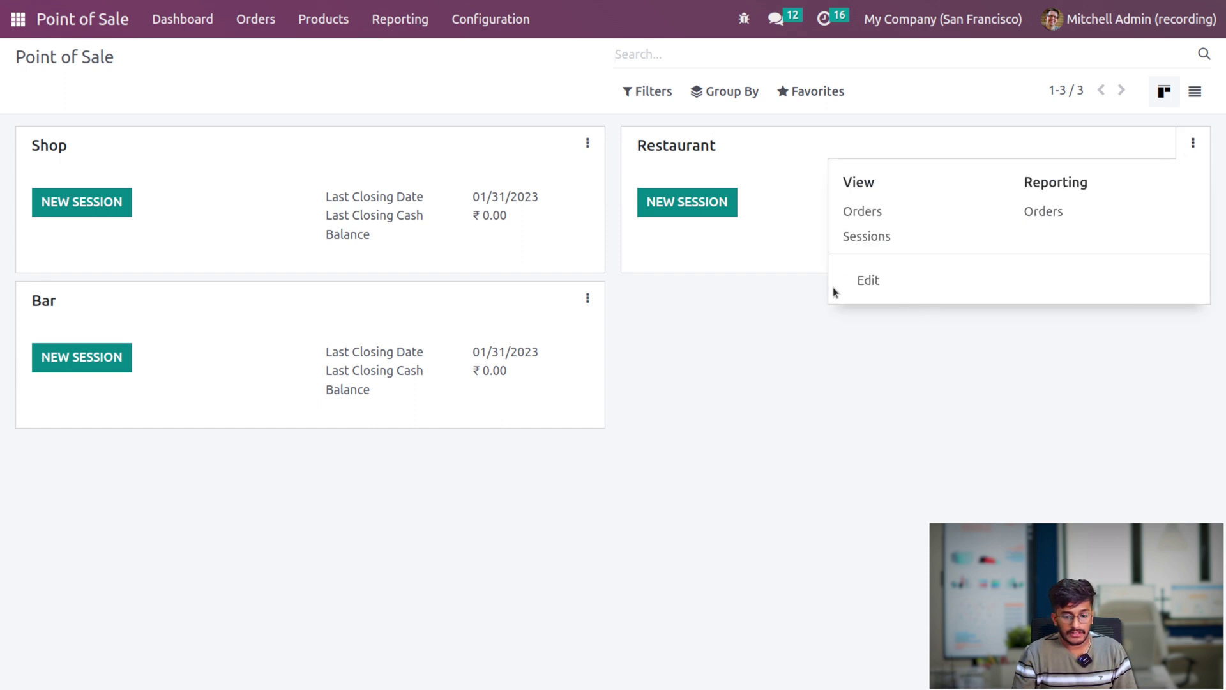
click(856, 283)
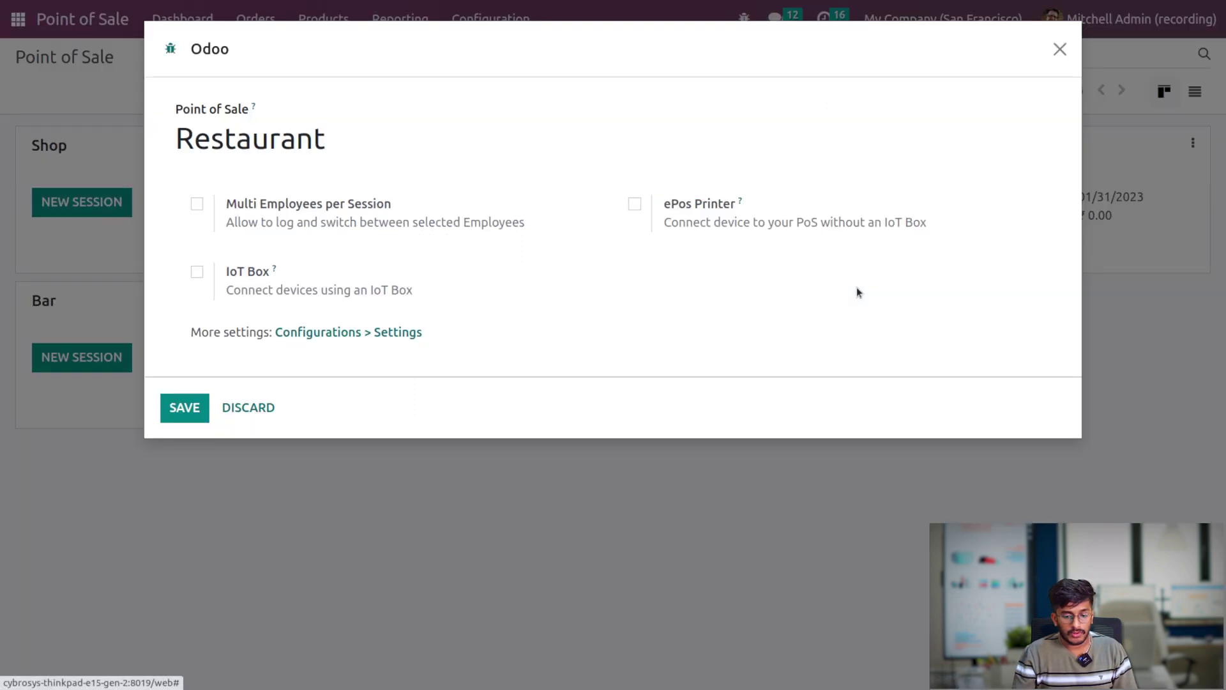
click(332, 335)
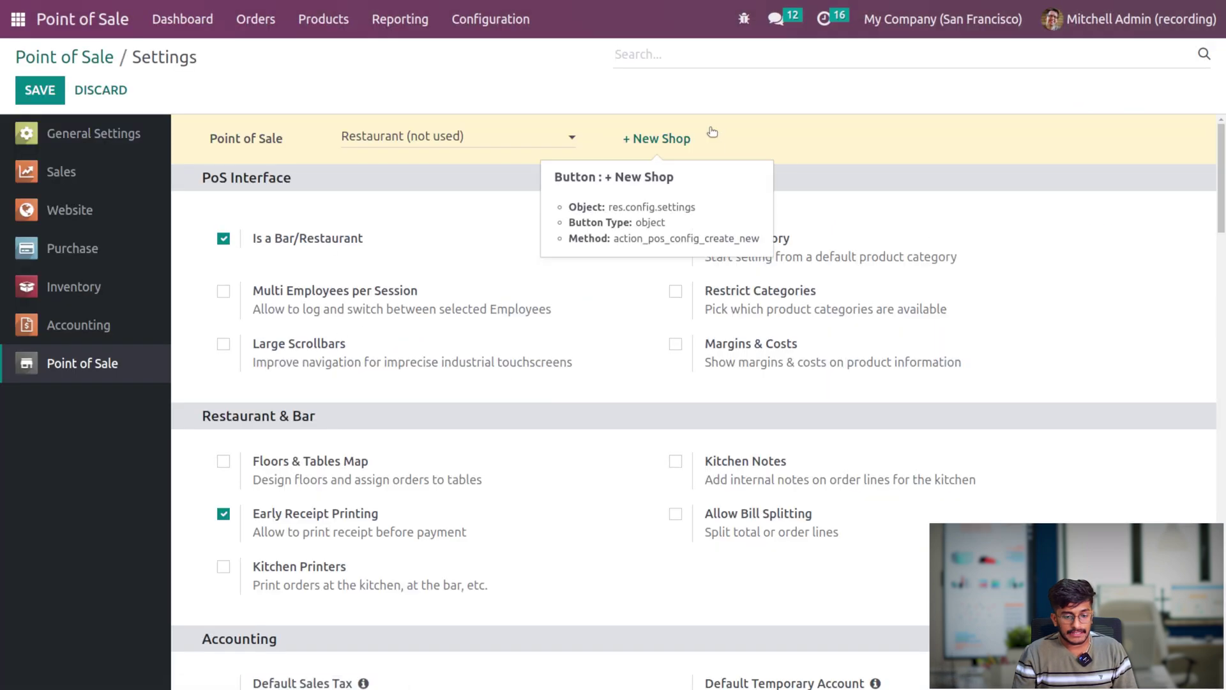
text(earl)
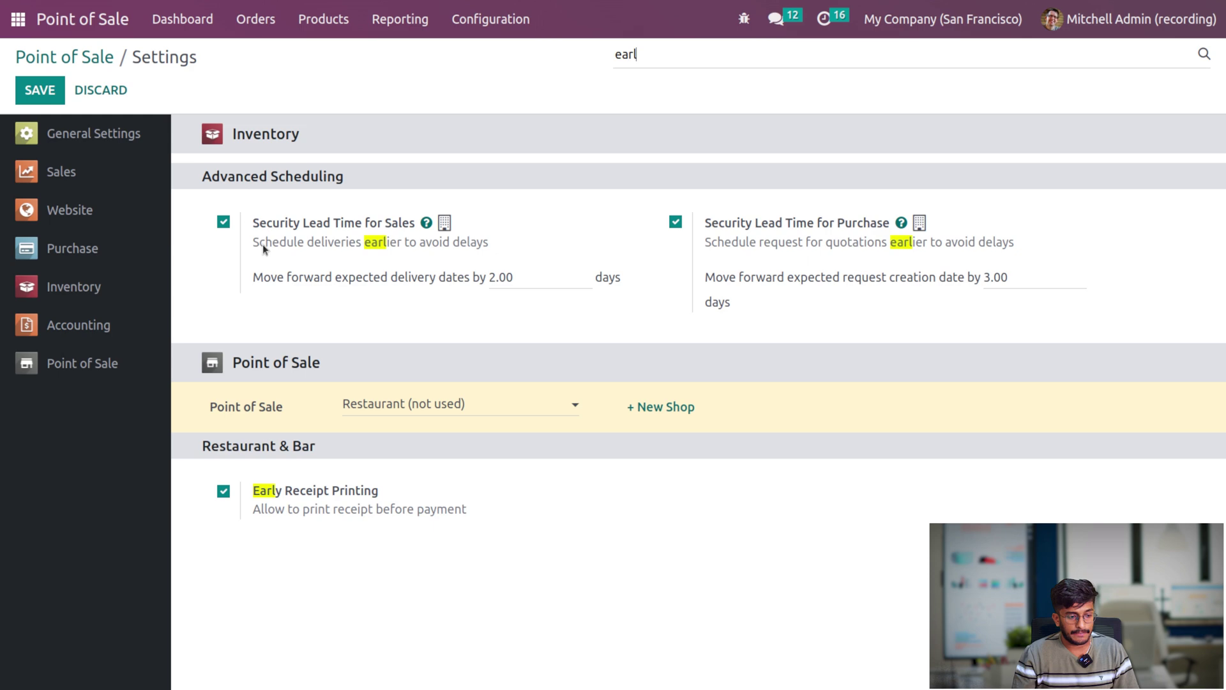
click(44, 88)
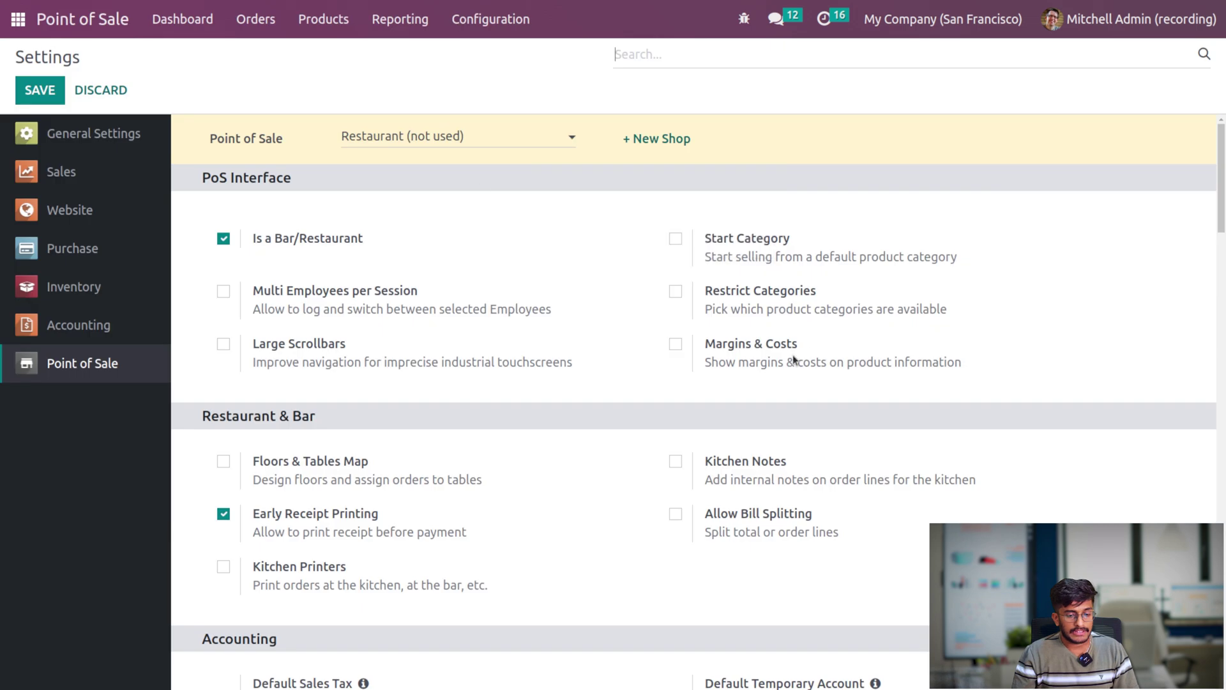
click(177, 15)
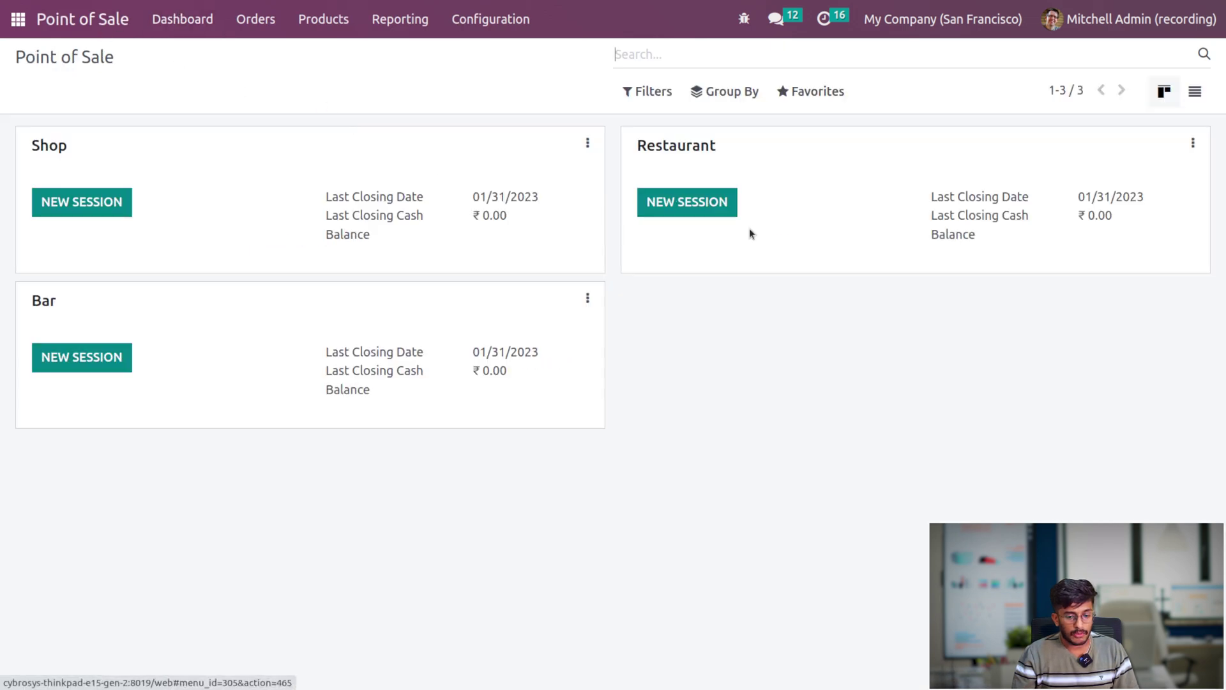
Open a new Restaurant session with 5550 opening cash.
click(715, 214)
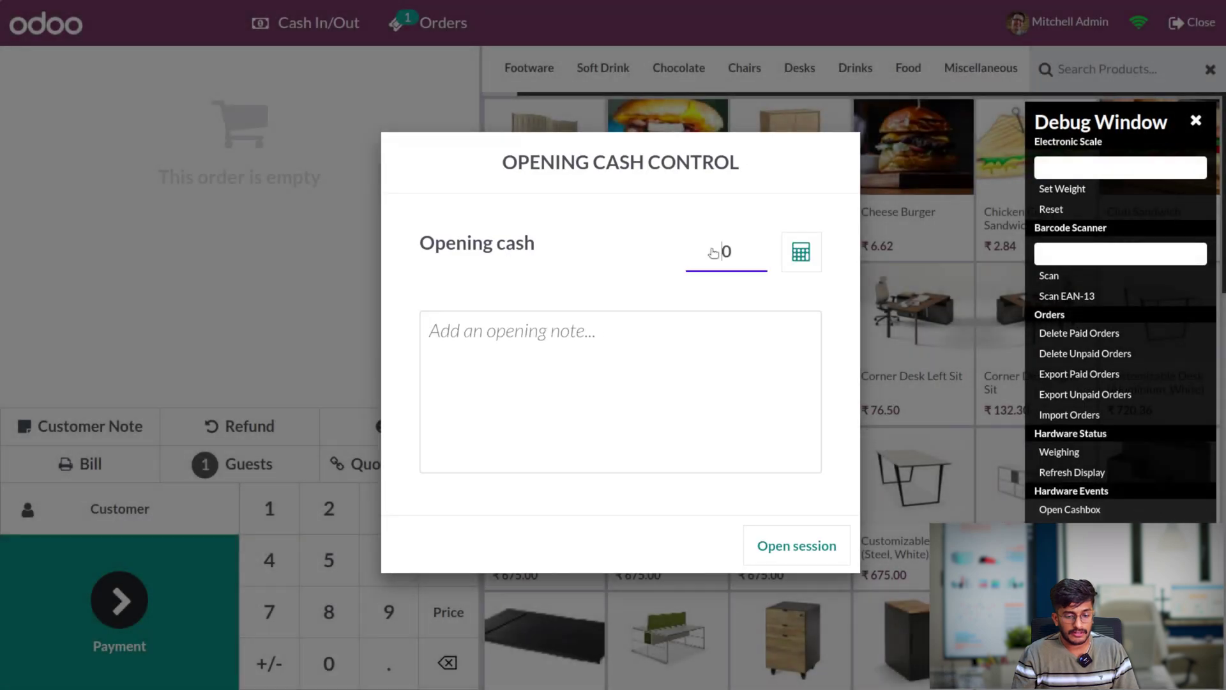
text(555)
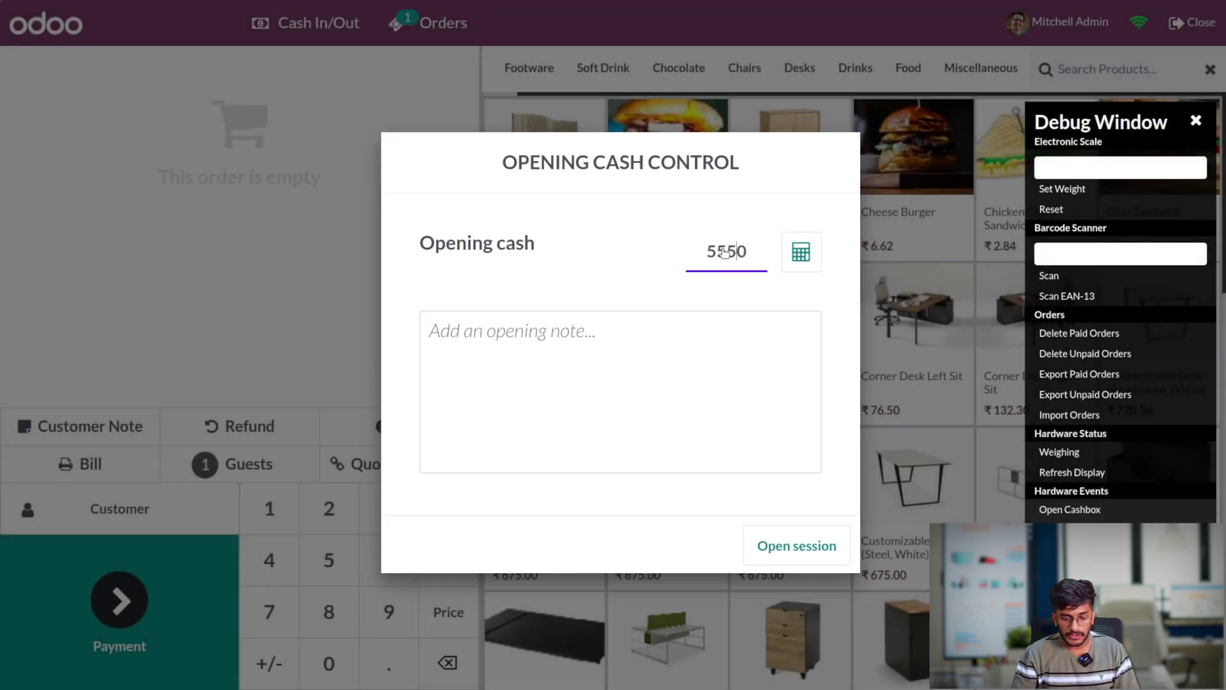
click(774, 554)
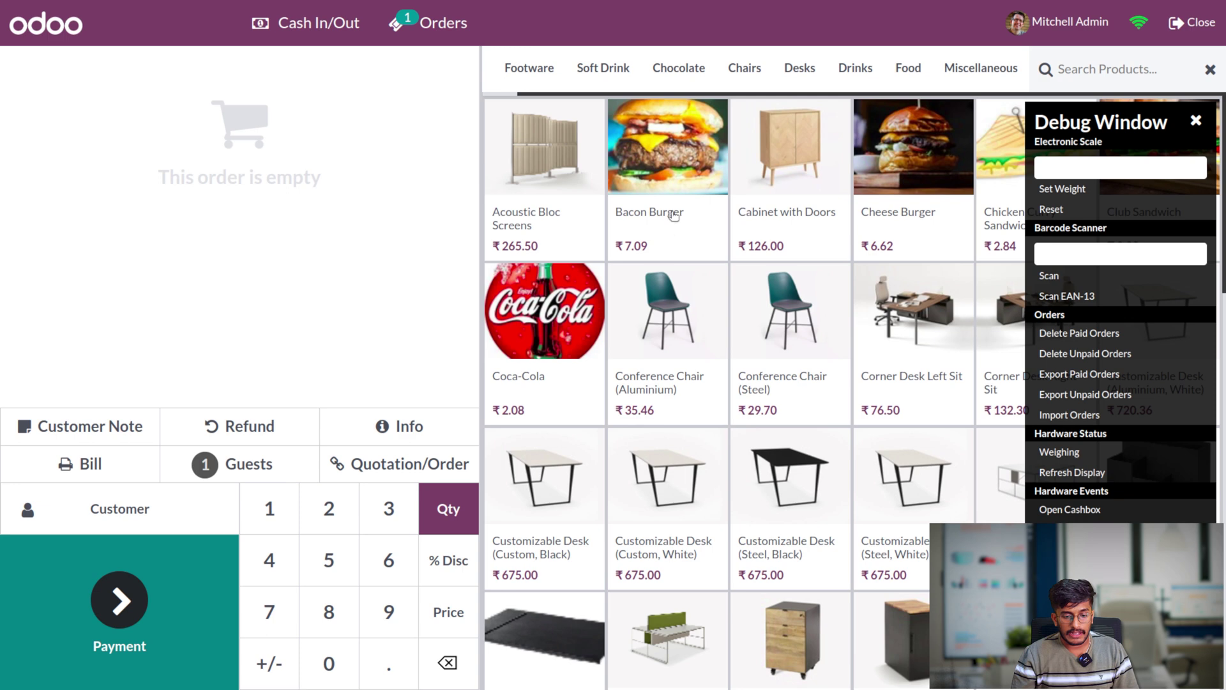
Add three Bacon Burgers to the order and set Azure Interior as customer.
click(675, 181)
click(675, 182)
click(675, 182)
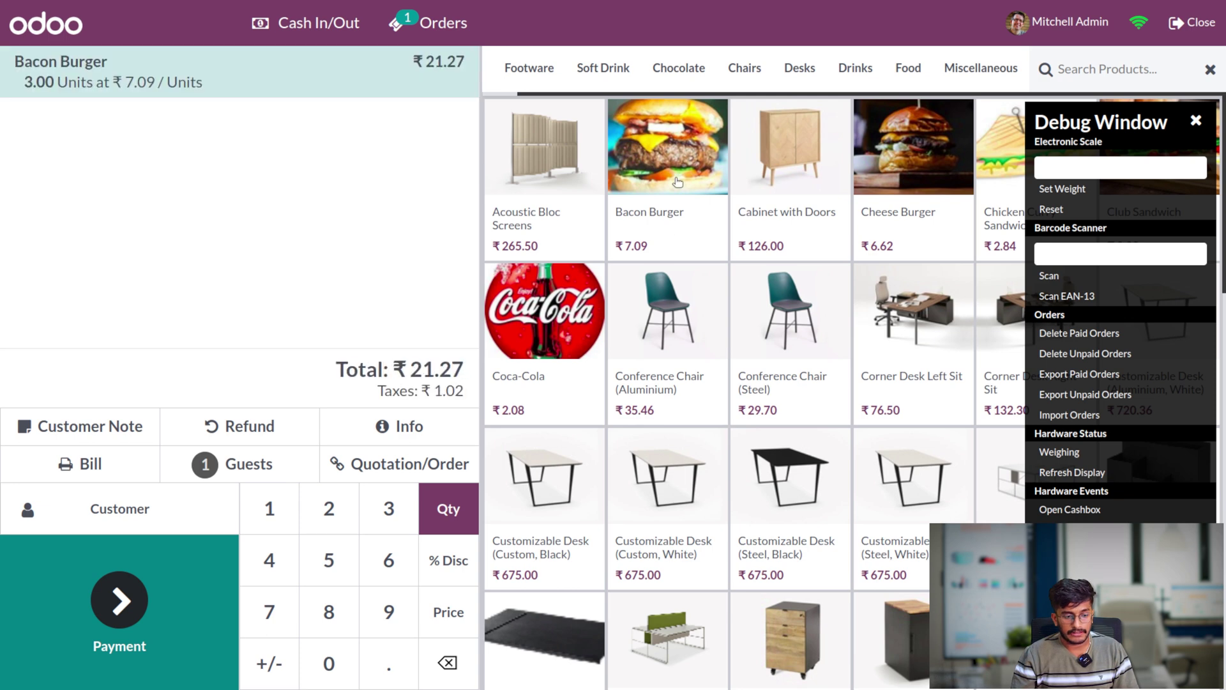
click(120, 529)
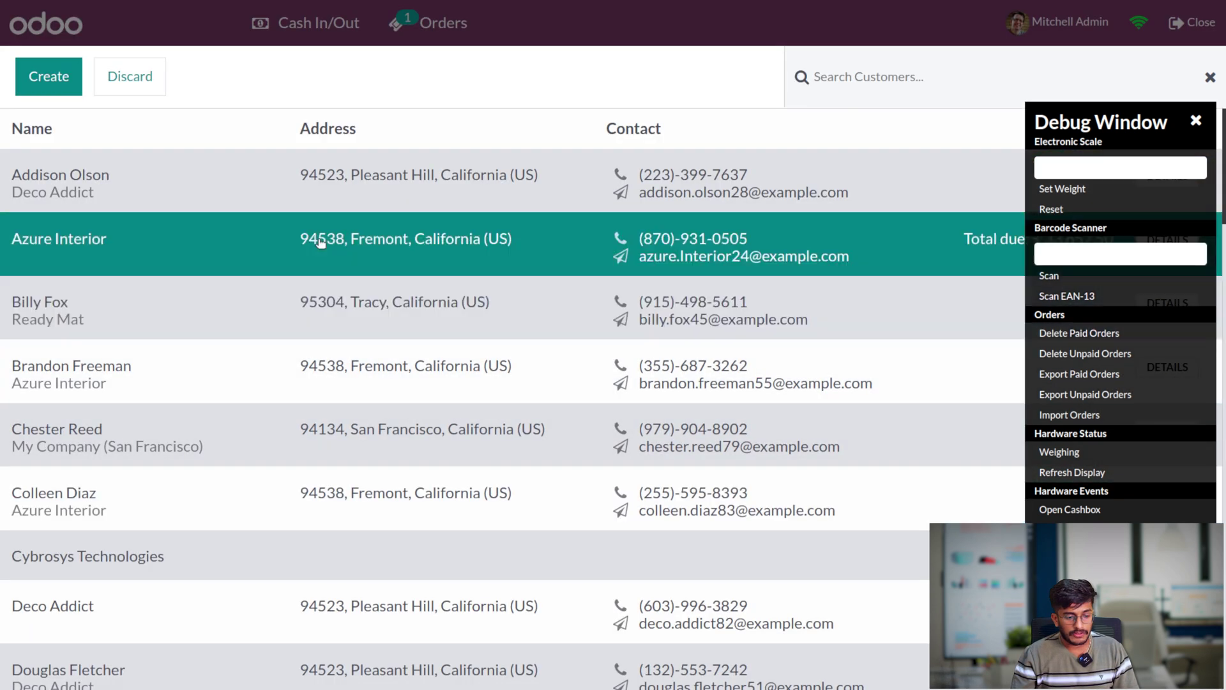
click(319, 241)
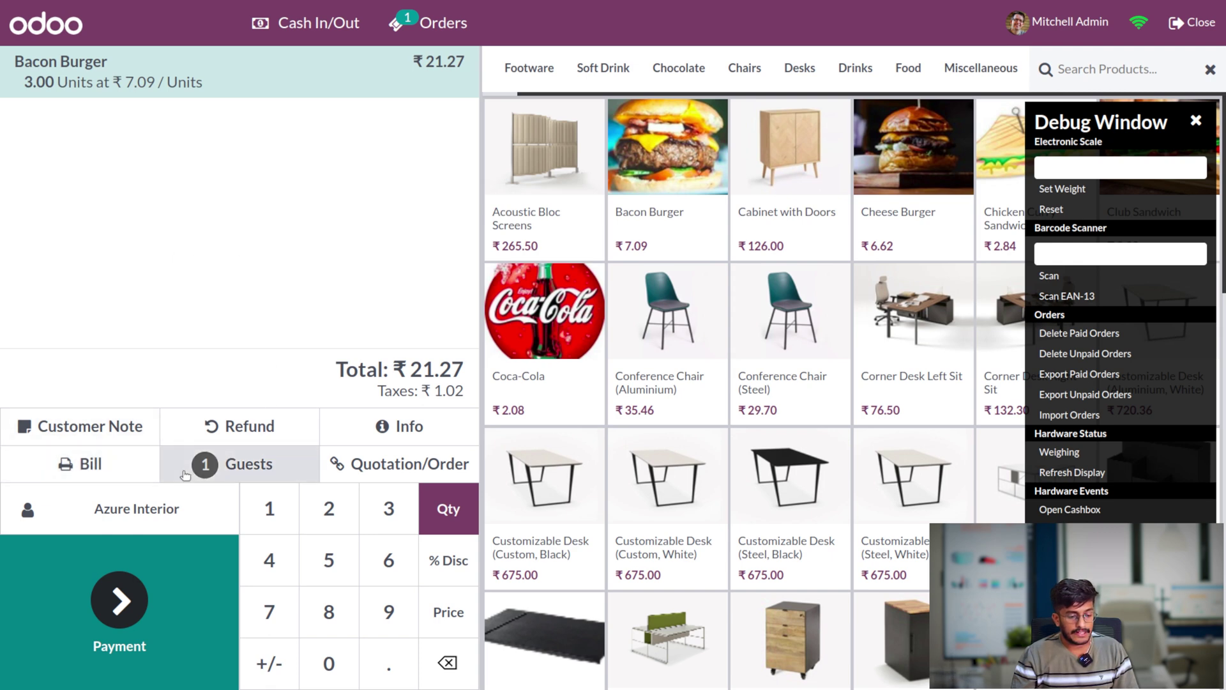
Preview the bill for the Bacon Burger order.
click(109, 473)
scroll(654, 457, down, 1)
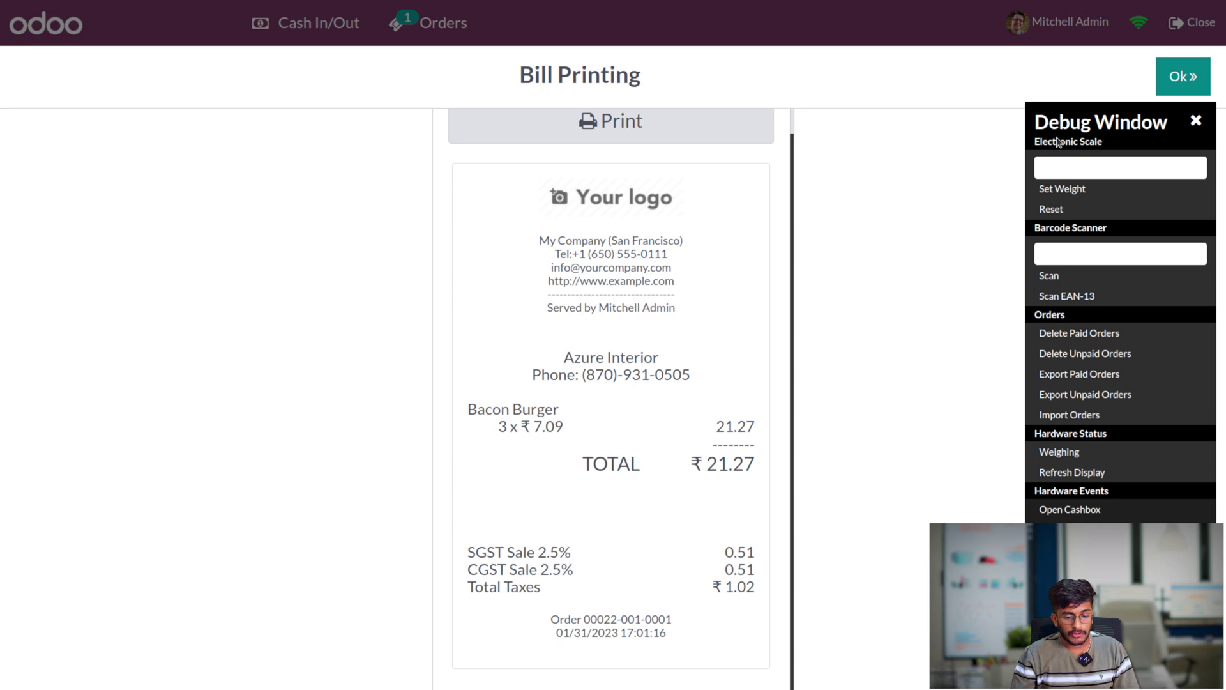
click(1165, 87)
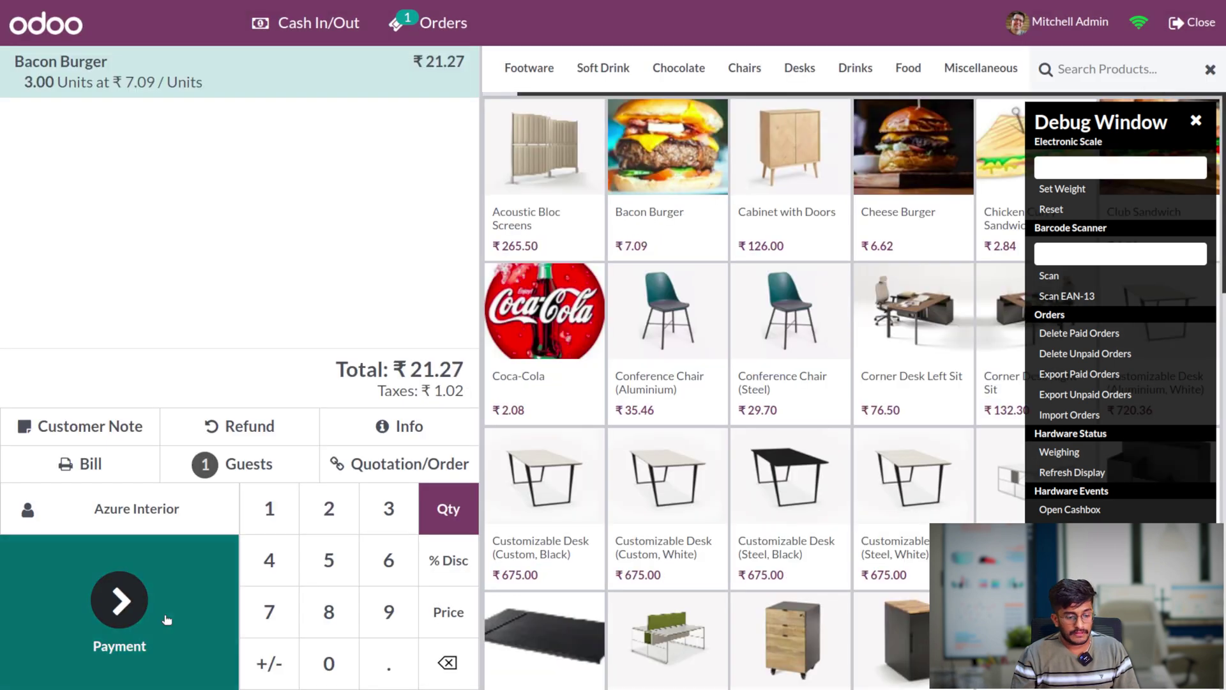
Pay the ₹21.27 order in cash and validate it.
click(115, 600)
click(179, 175)
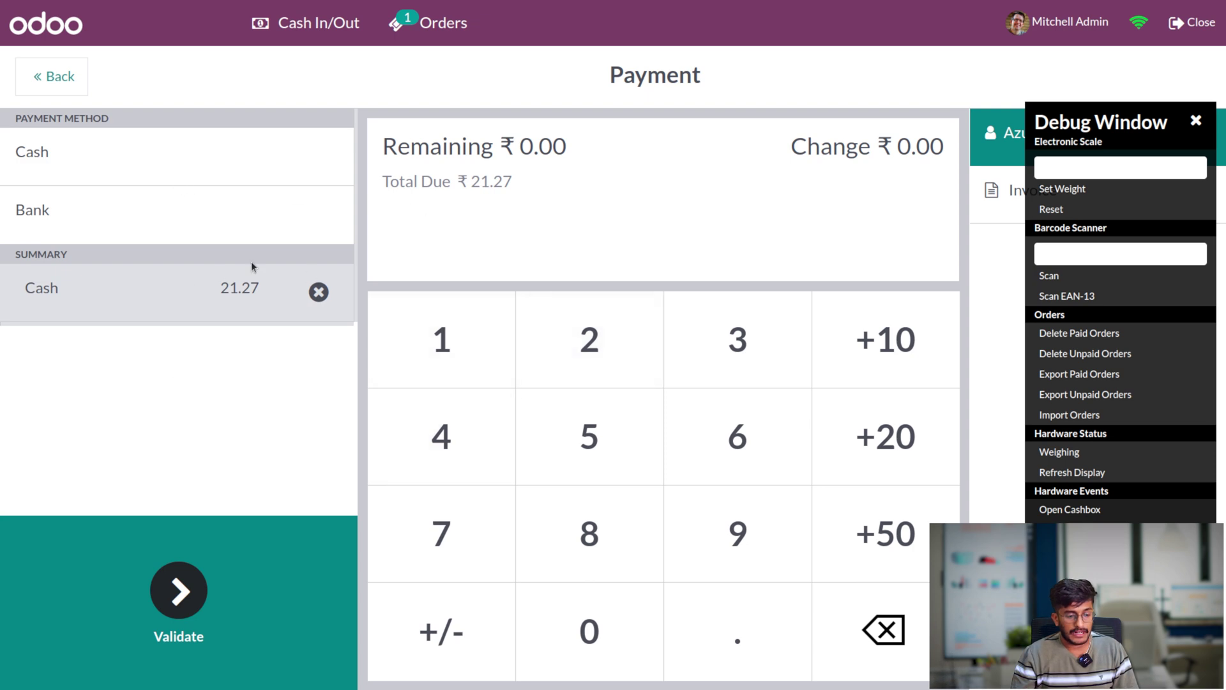
click(213, 581)
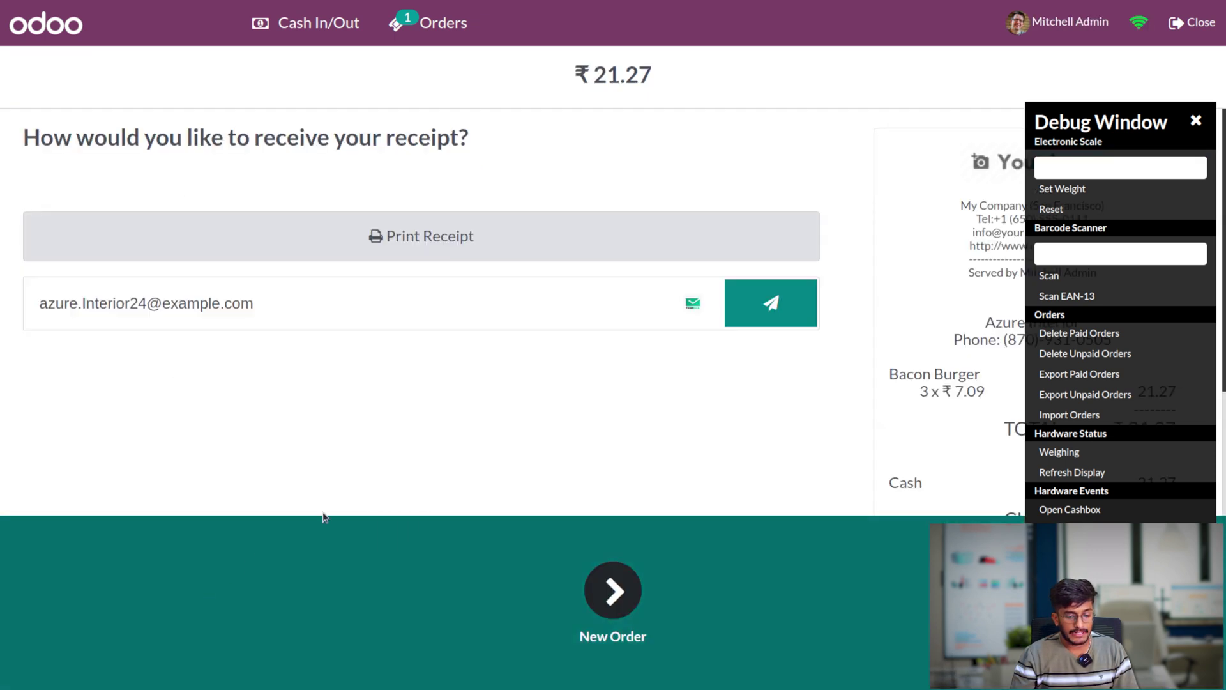
Close the debug panel and start a fresh empty order.
click(1196, 123)
scroll(983, 342, down, 3)
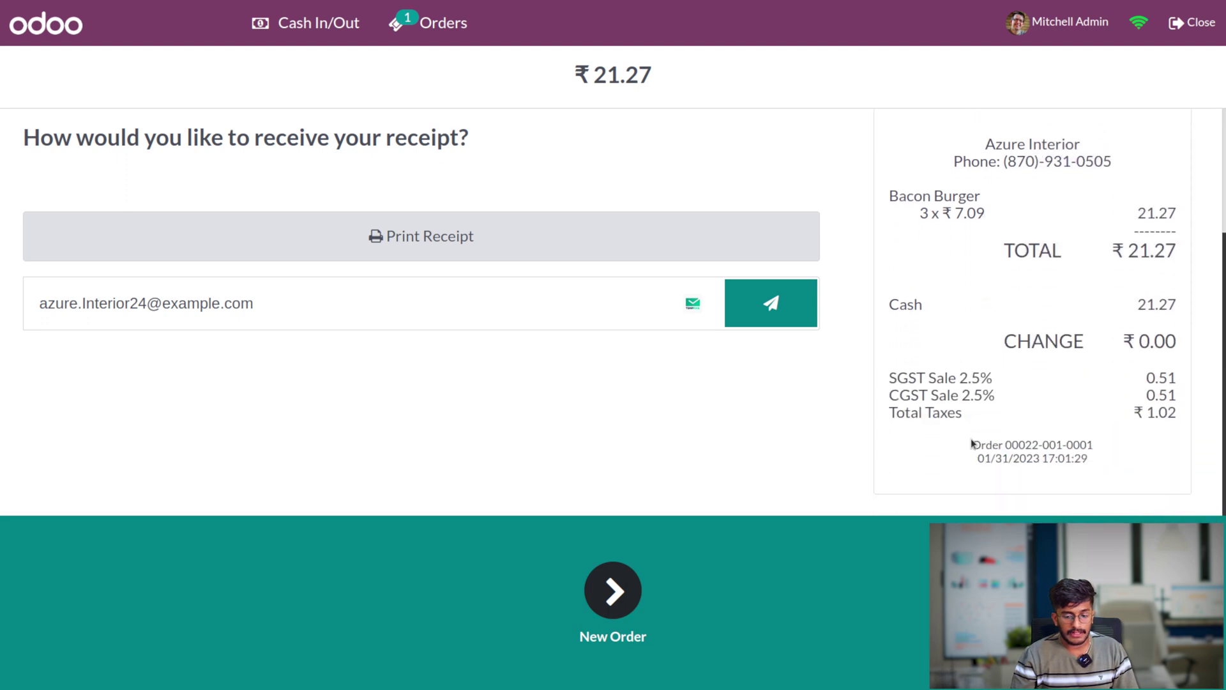
scroll(971, 442, up, 3)
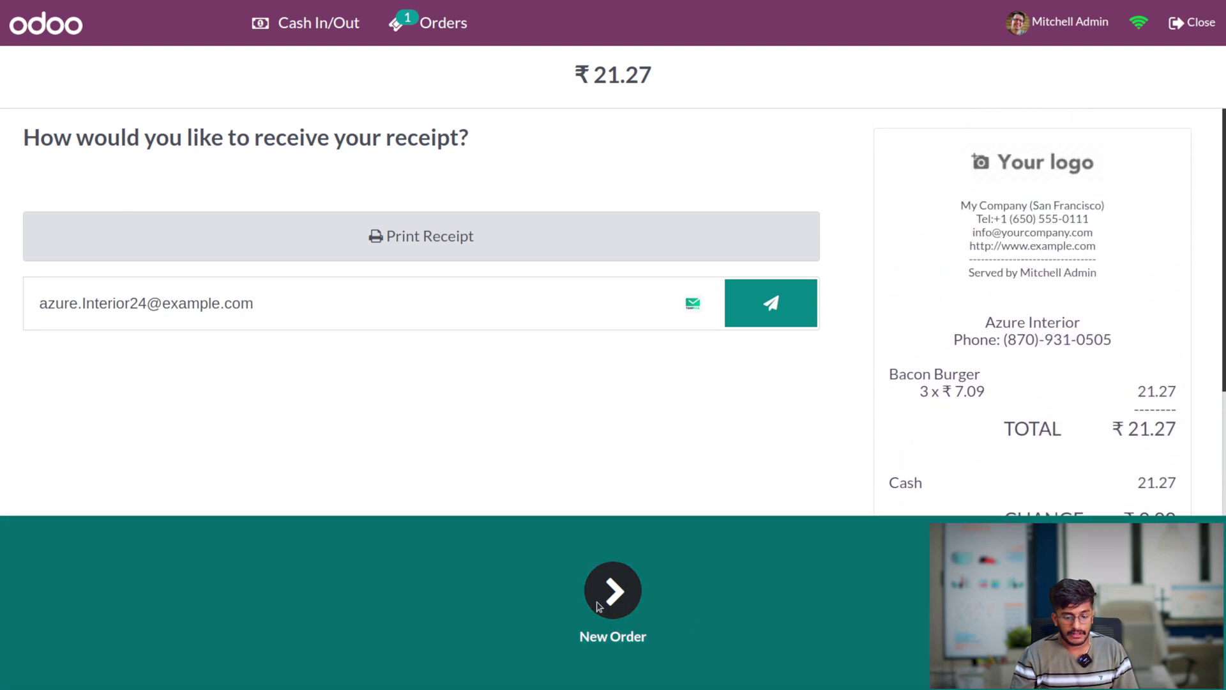
click(614, 591)
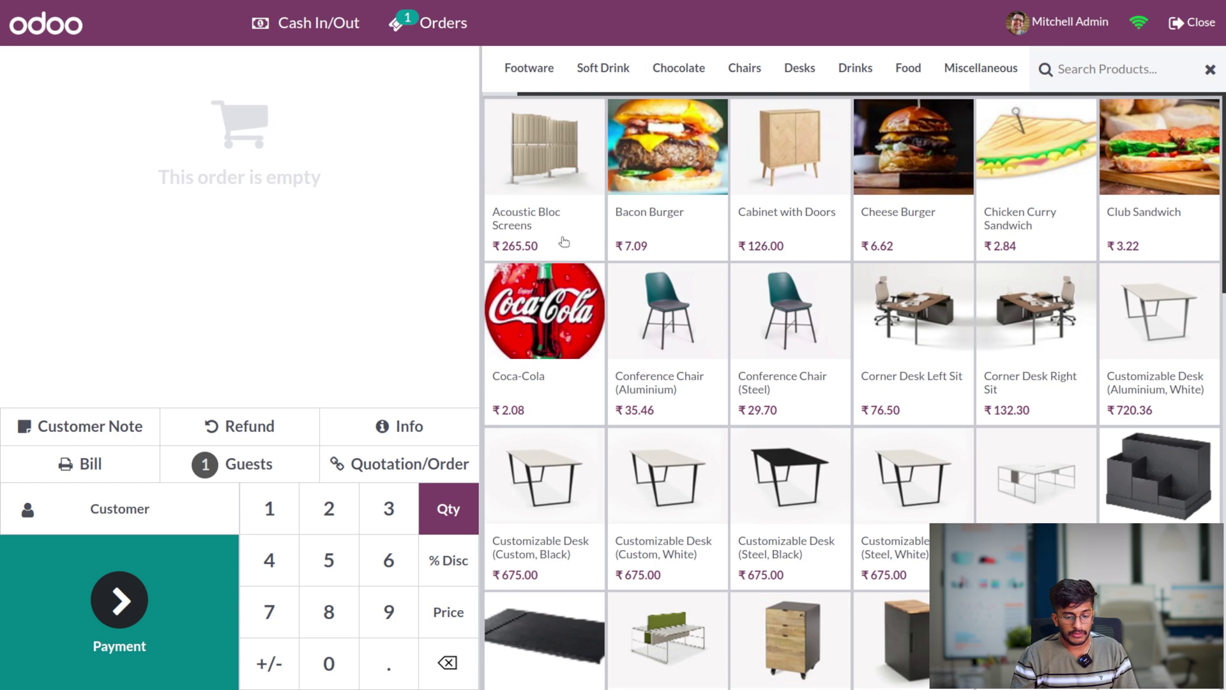
Cancel Acoustic Bloc Screens, add one Cabinet with Doors for Azure Interior, and go to payment.
click(561, 213)
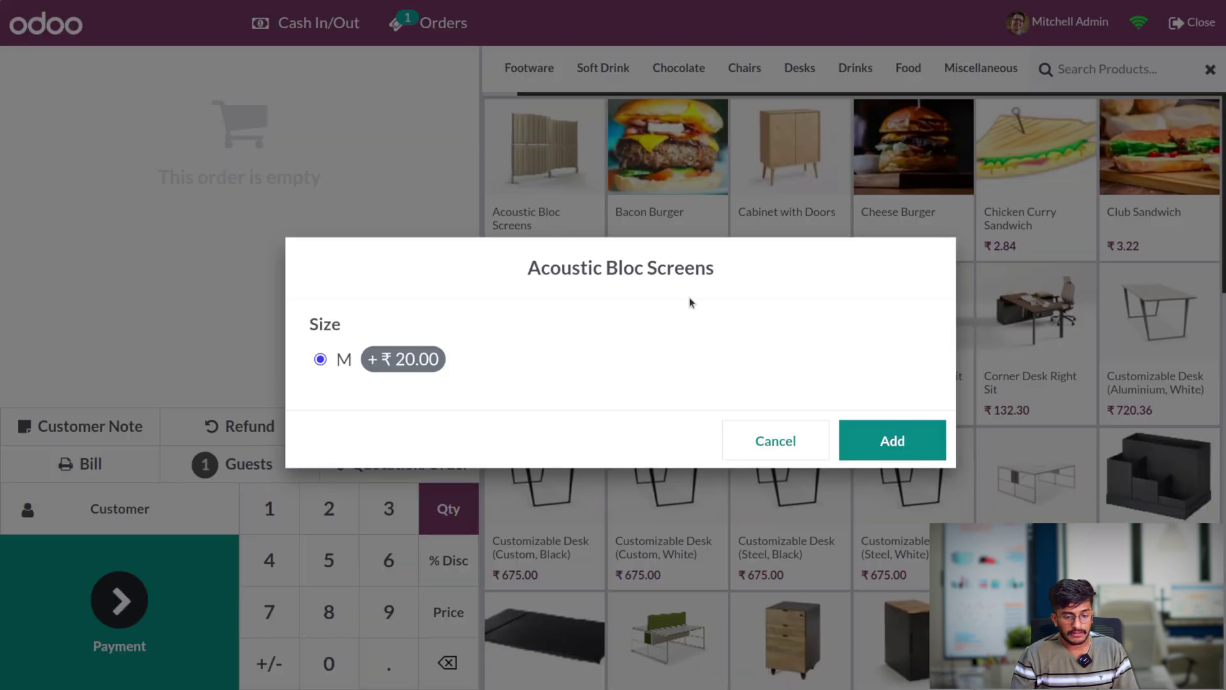
click(806, 437)
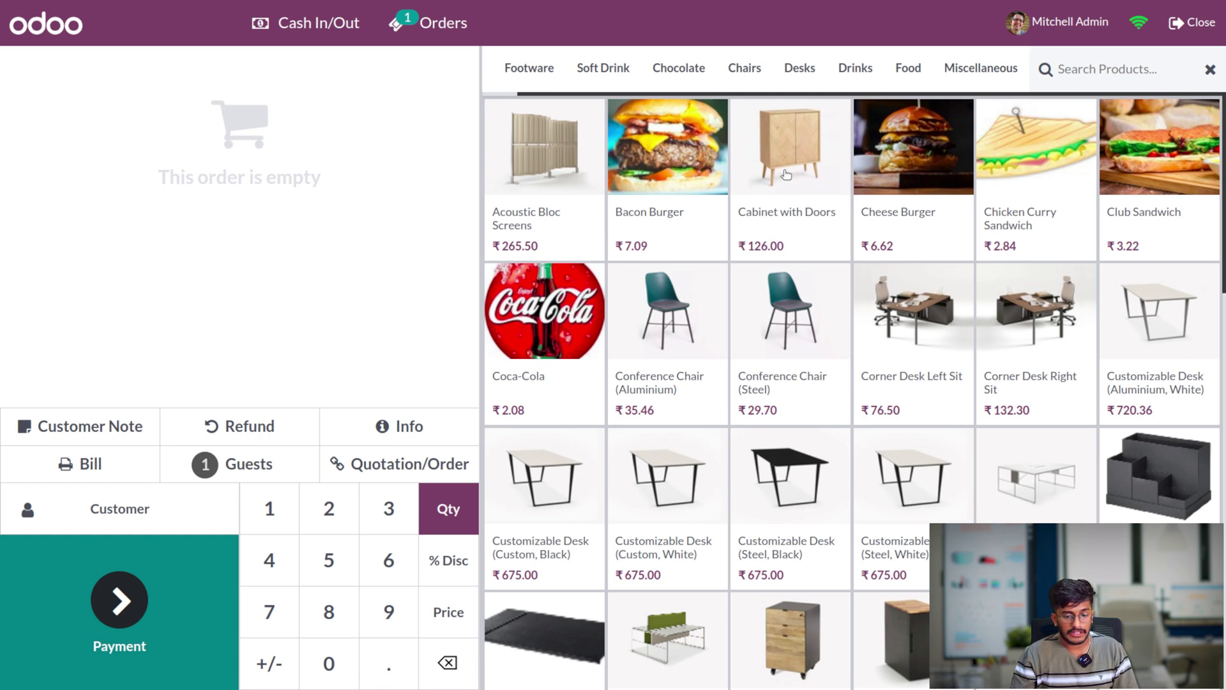
click(814, 174)
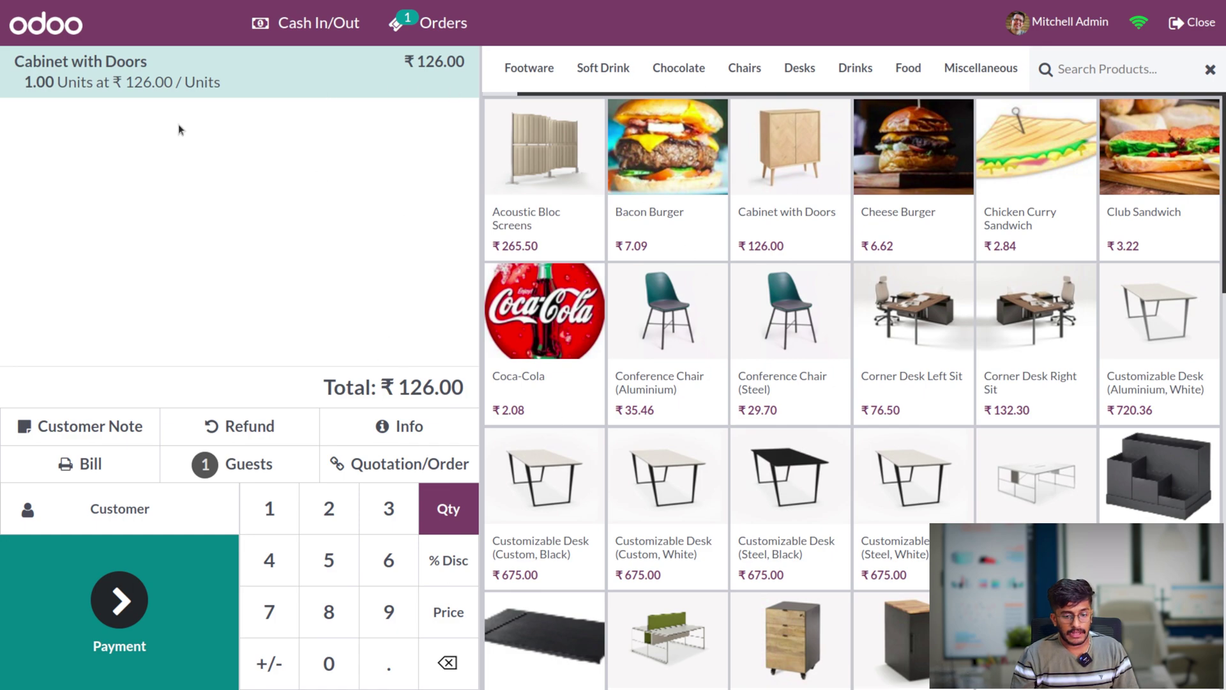
click(212, 522)
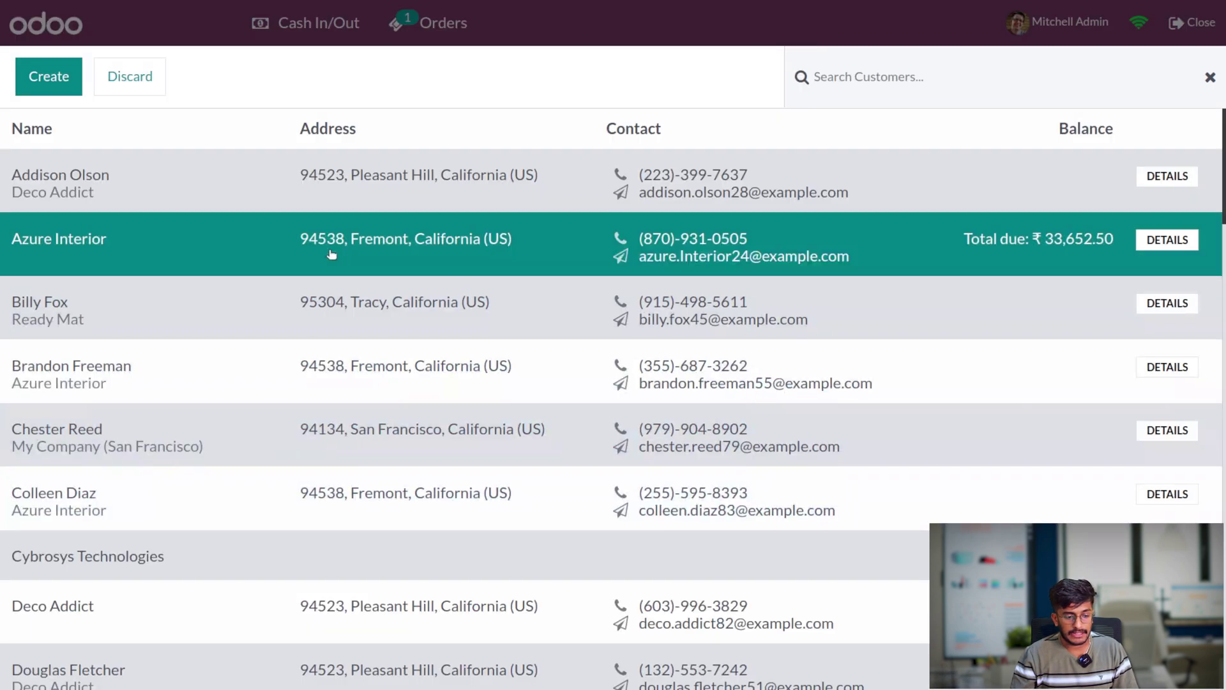
click(329, 241)
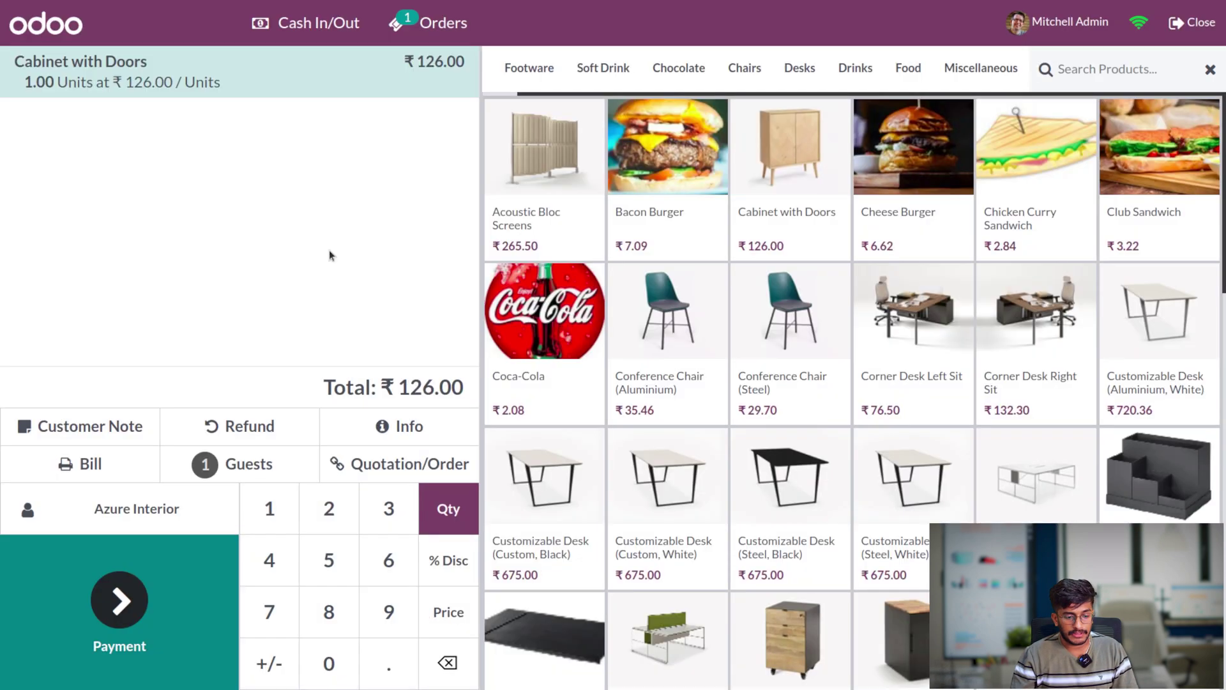
click(125, 621)
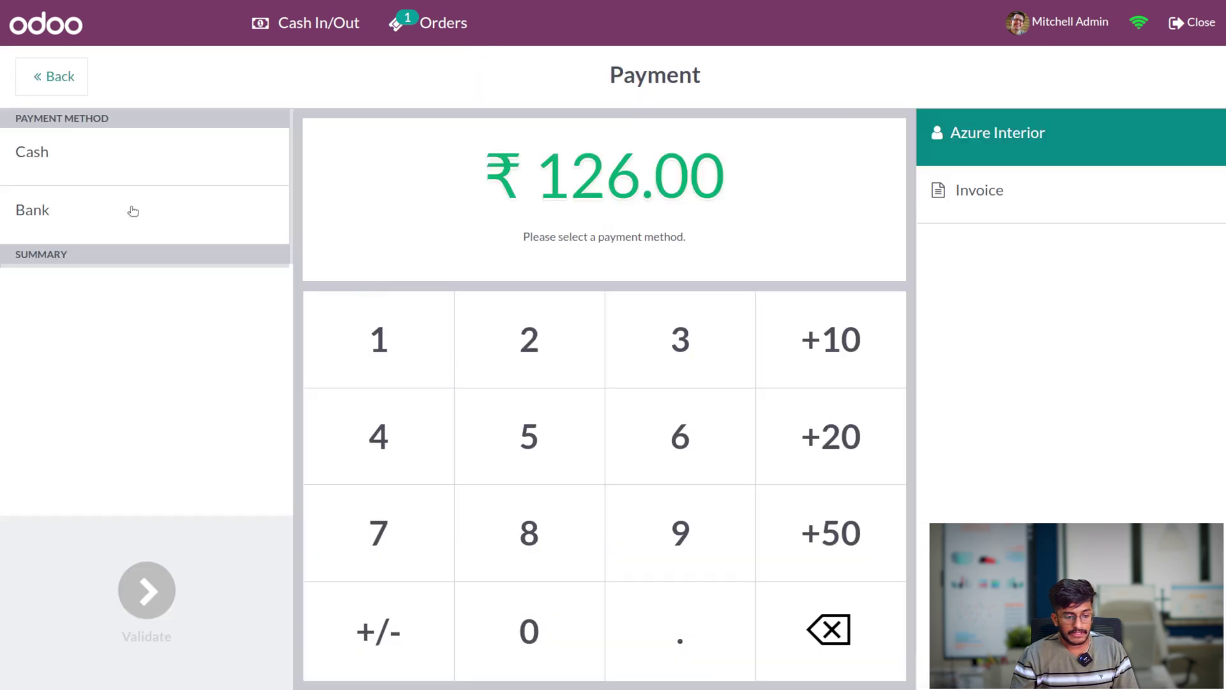
Pay the ₹126.00 in cash with Invoice enabled and validate.
click(131, 159)
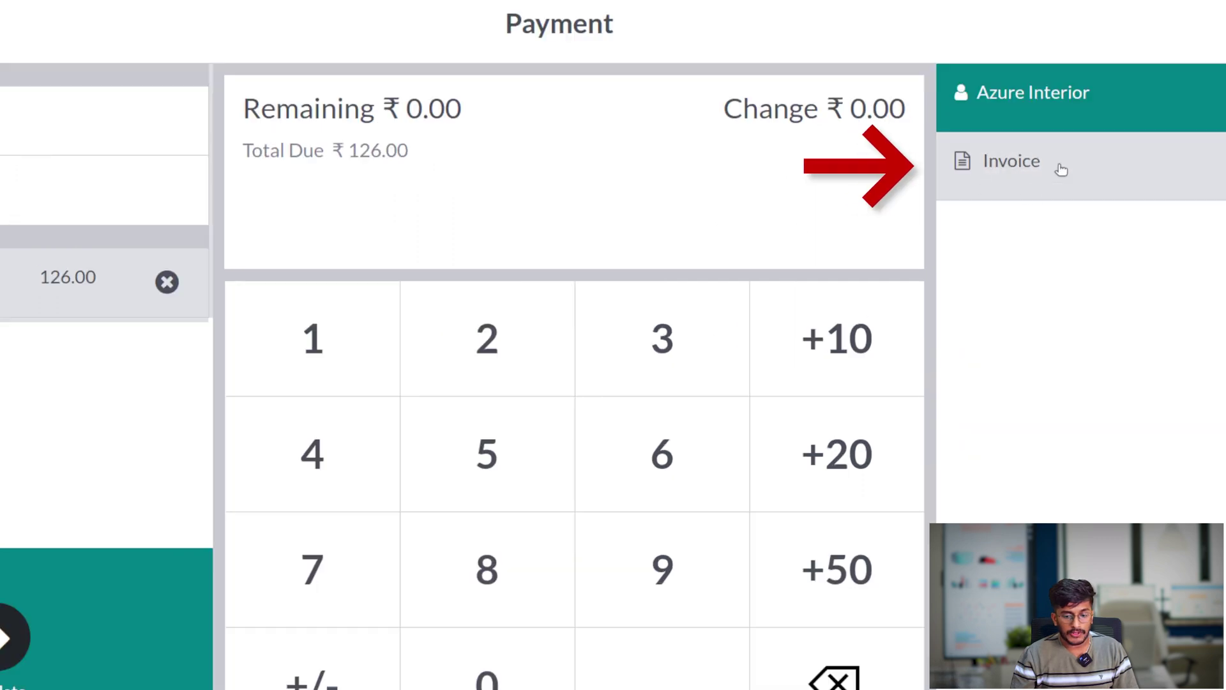
click(1020, 164)
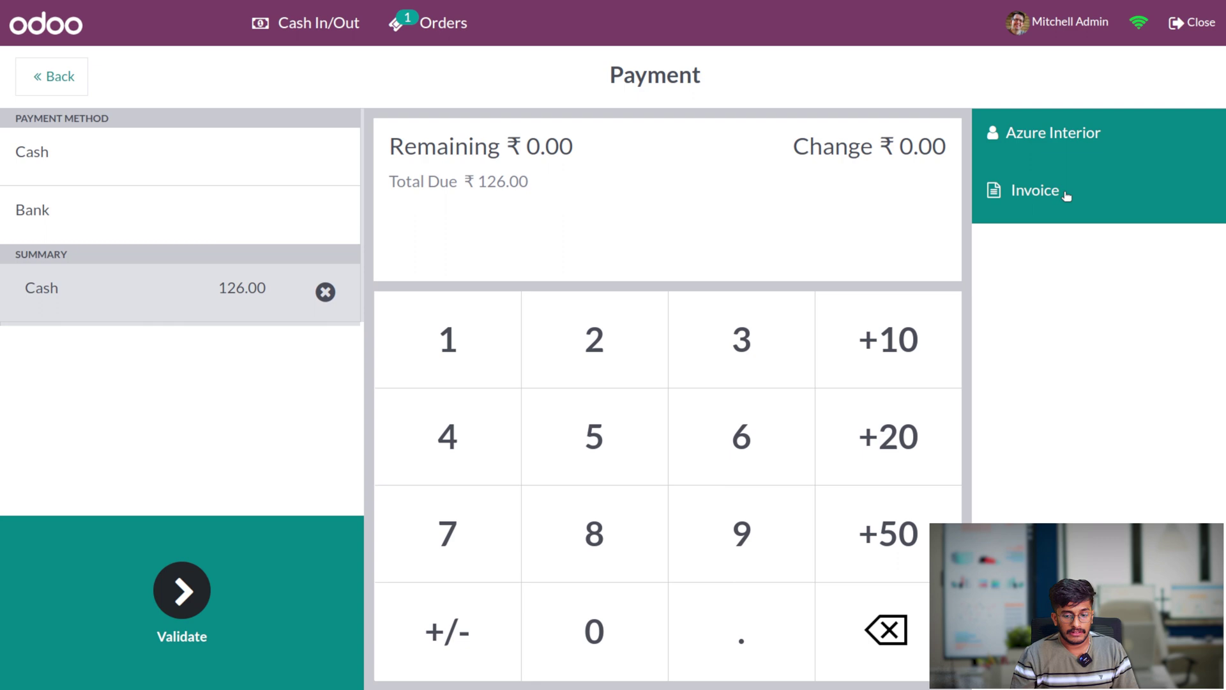
click(173, 598)
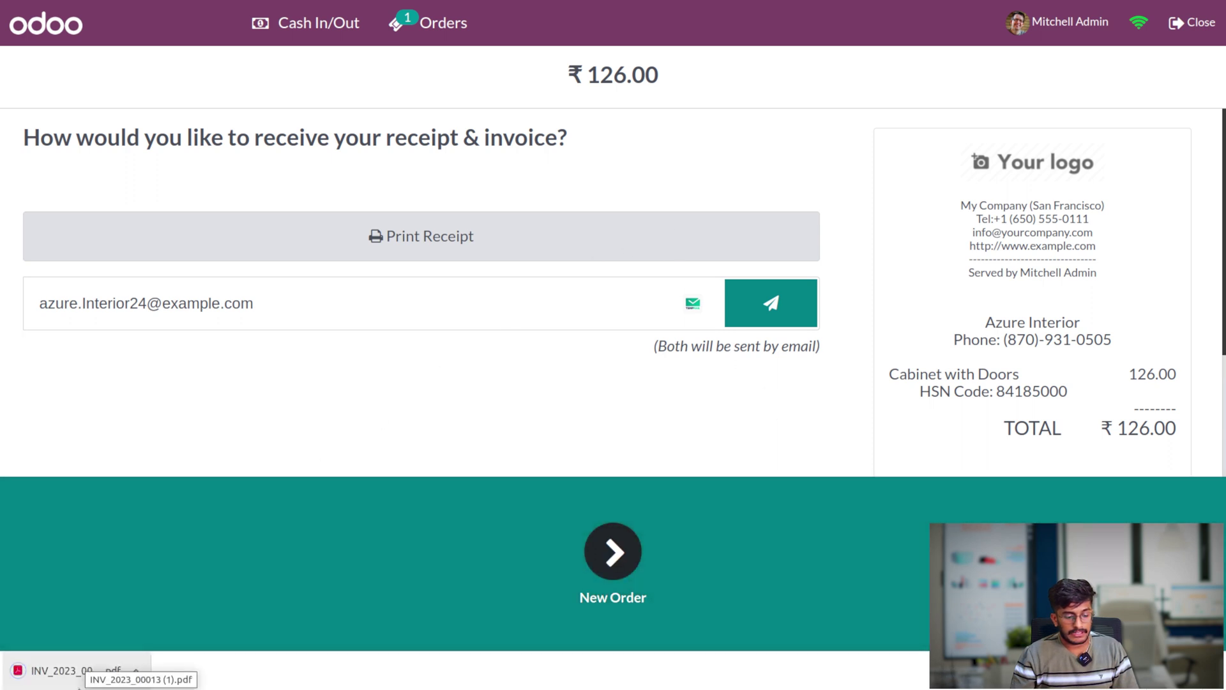
Close the Restaurant session, accepting the cash difference.
click(1180, 36)
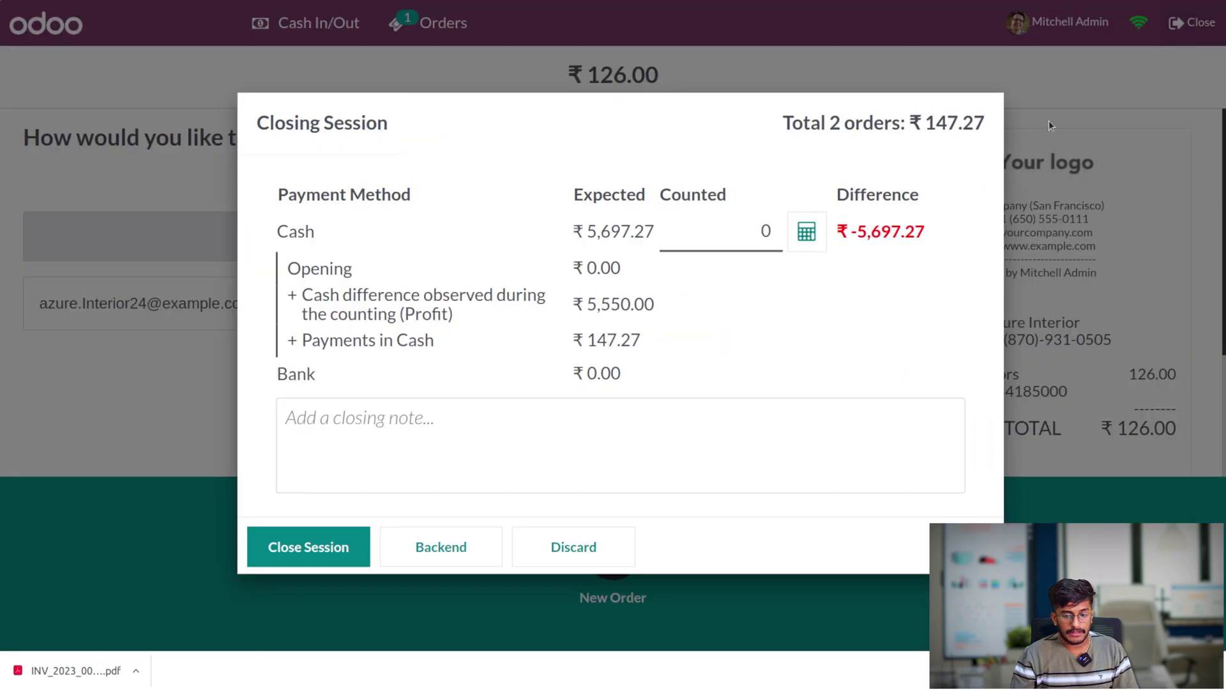
click(307, 557)
click(818, 401)
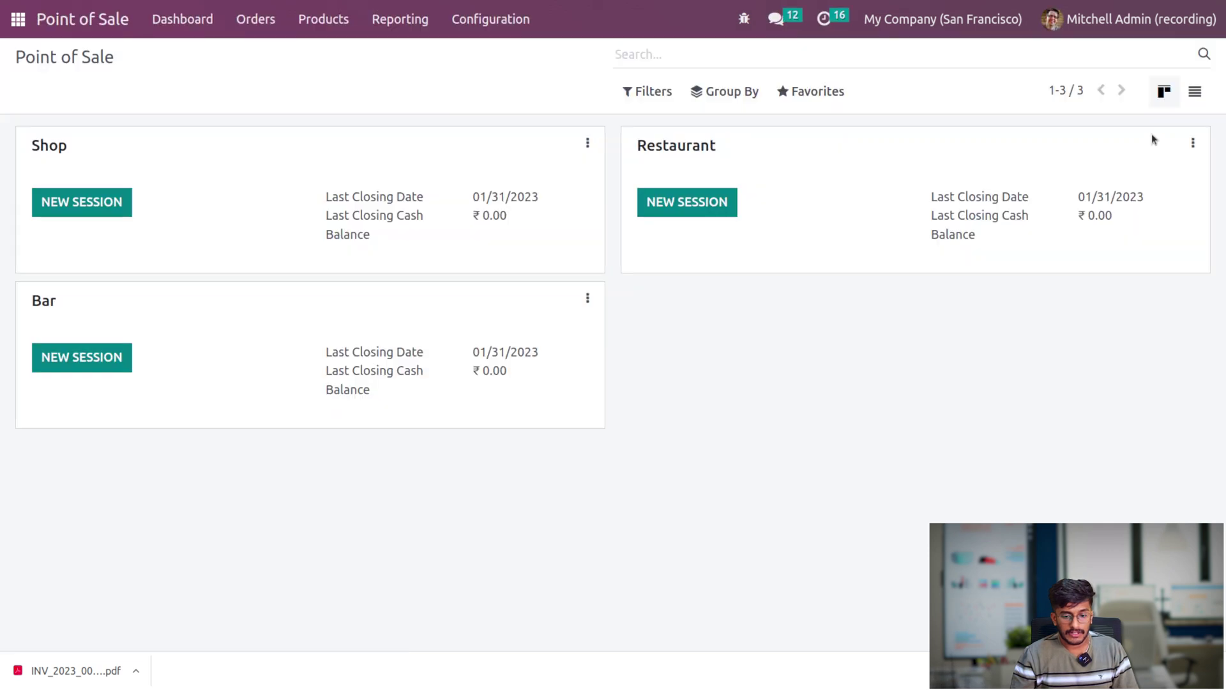
Open invoice INV/2023/00013 for order Restaurant/0003 in session POS/00022.
click(1193, 143)
click(901, 232)
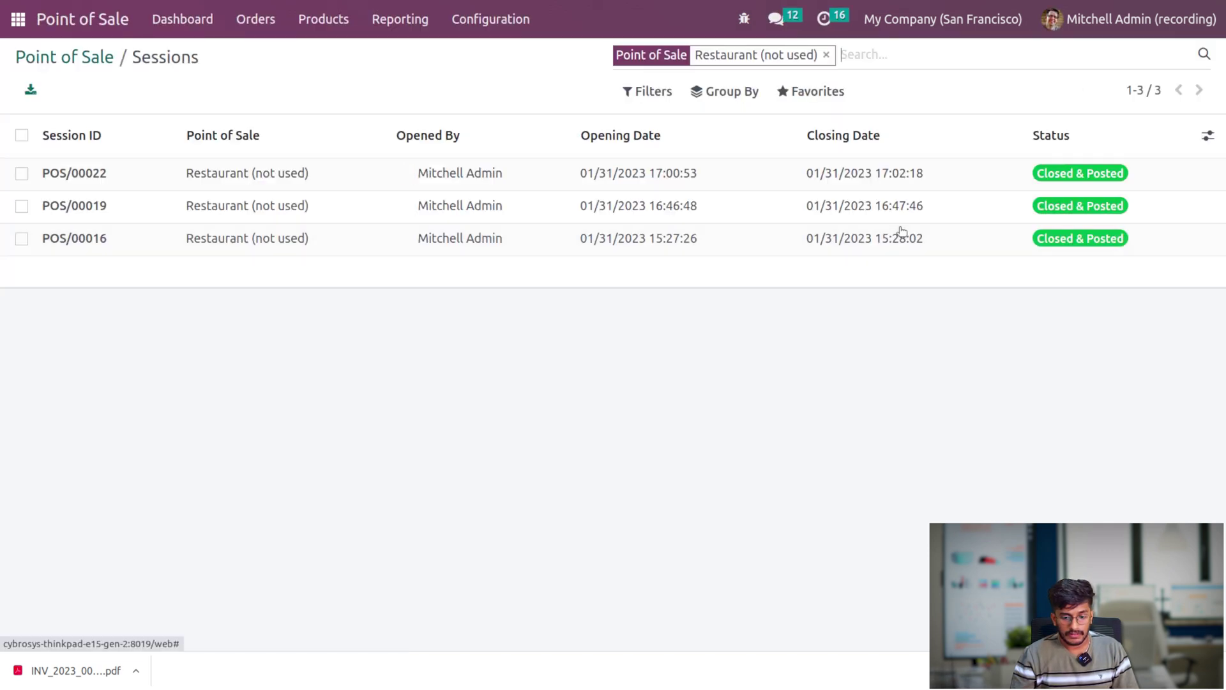
click(742, 173)
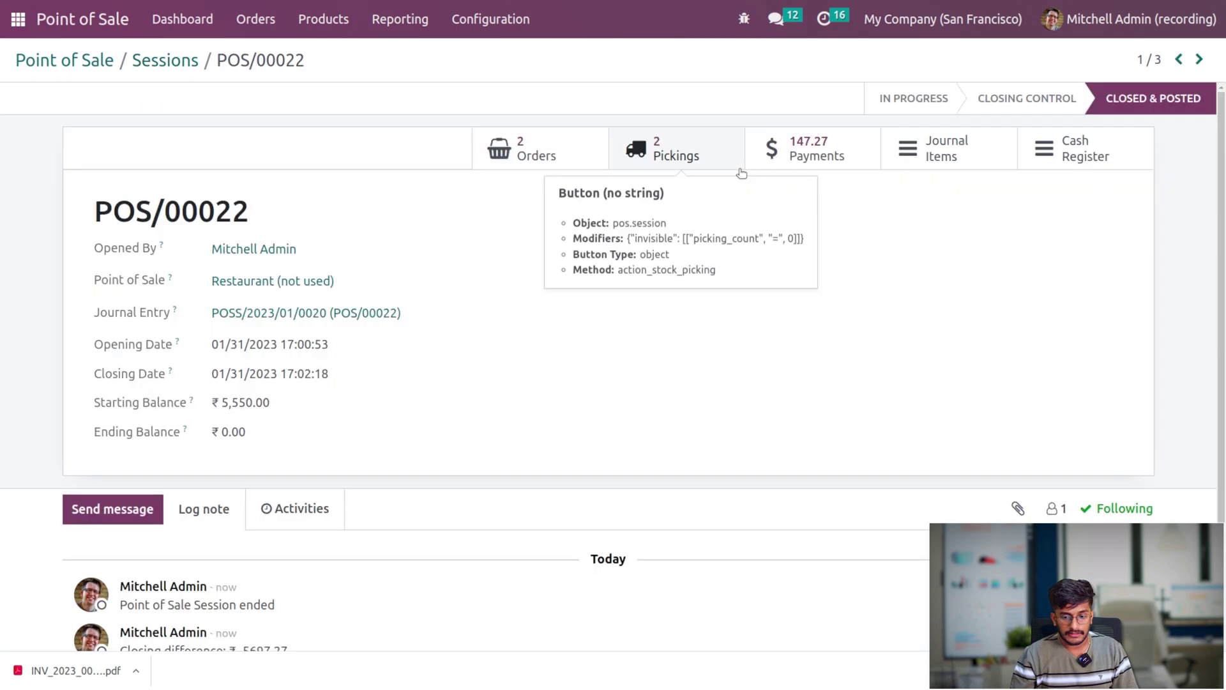
click(582, 158)
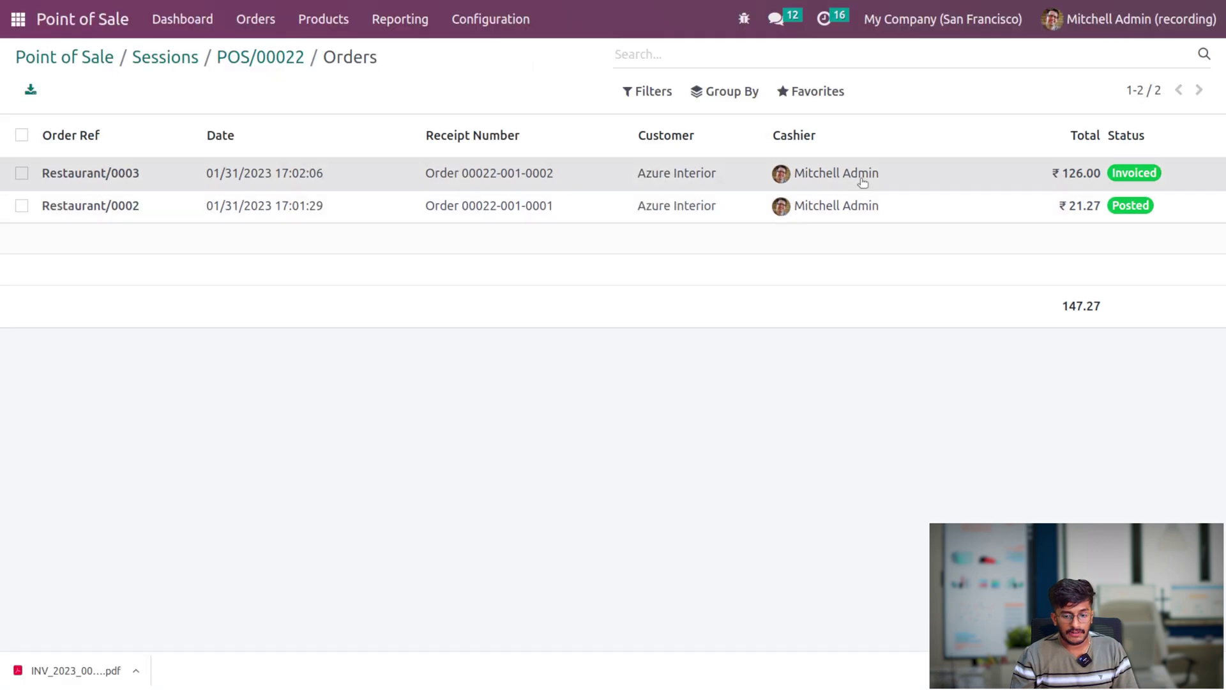
click(862, 182)
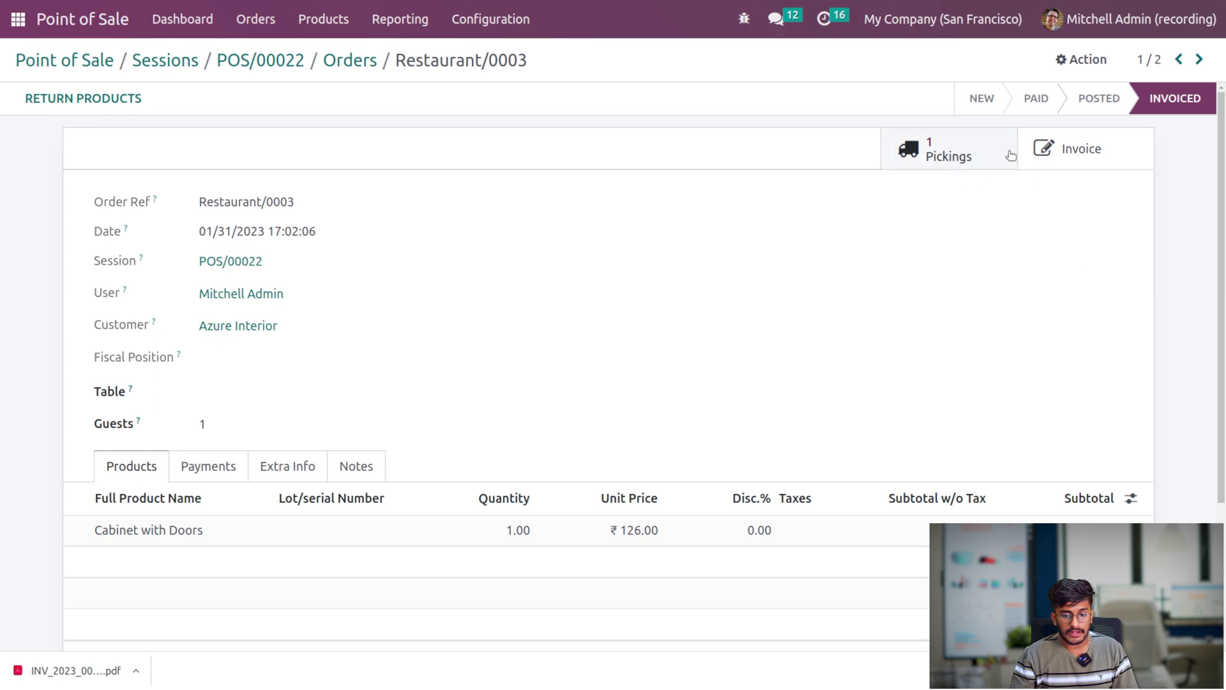
click(1058, 161)
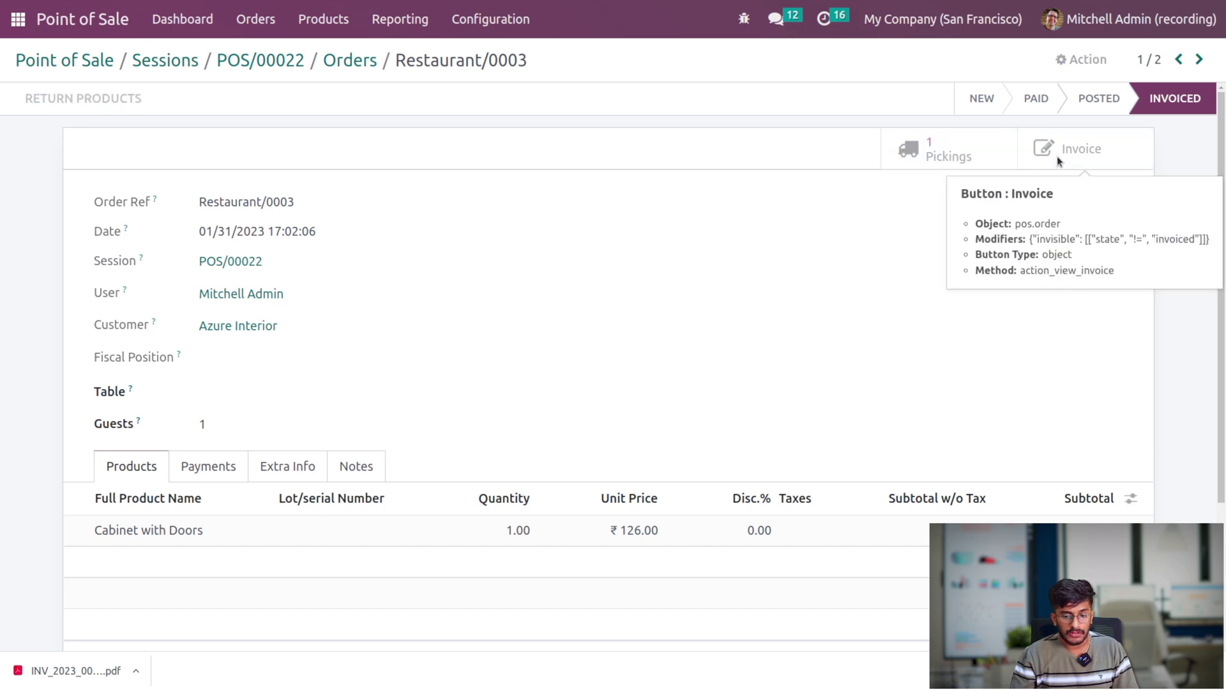